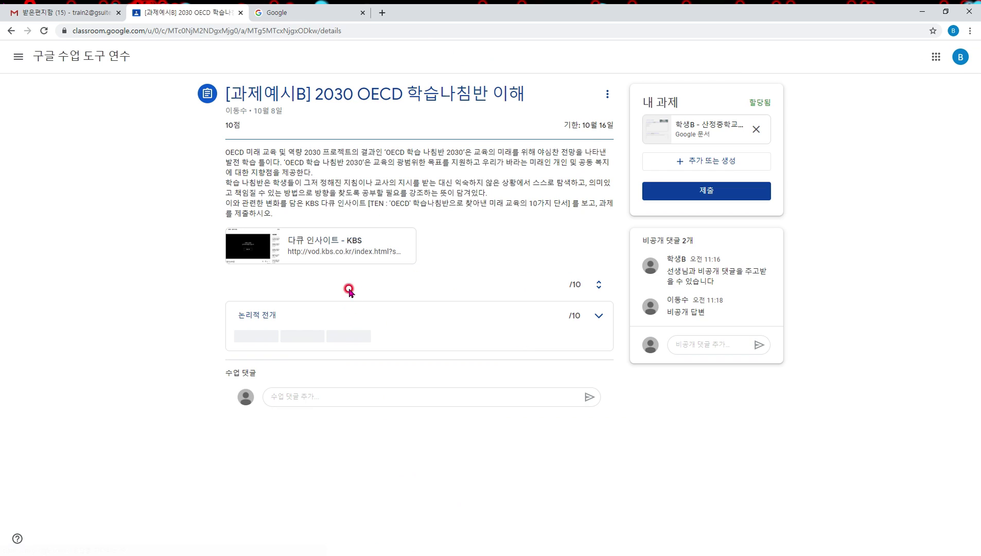
Step: Open the details page of the assignment "[과제예시B] 2030 OECD 학습나침반 이해" from the class's classwork list and copy its link
left_click(11, 30)
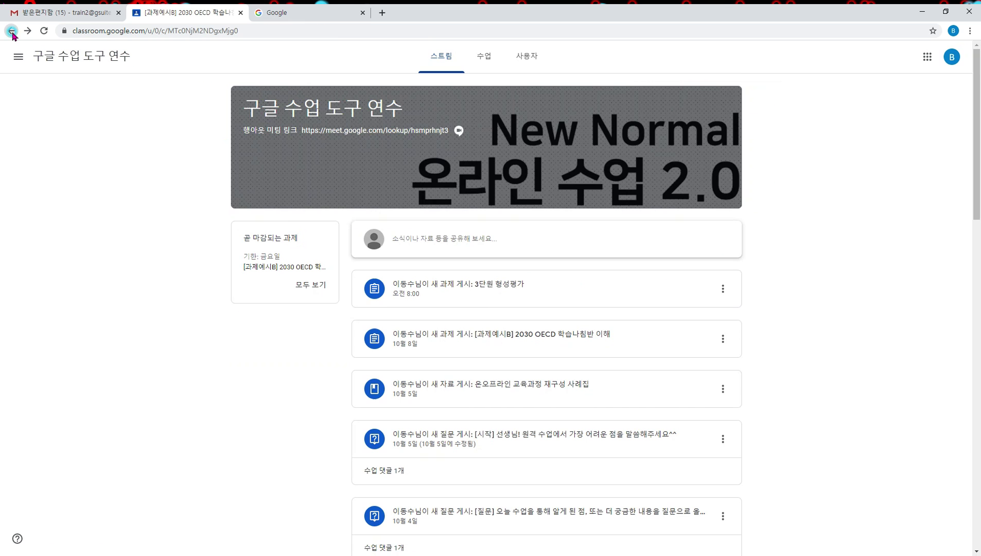
left_click(488, 57)
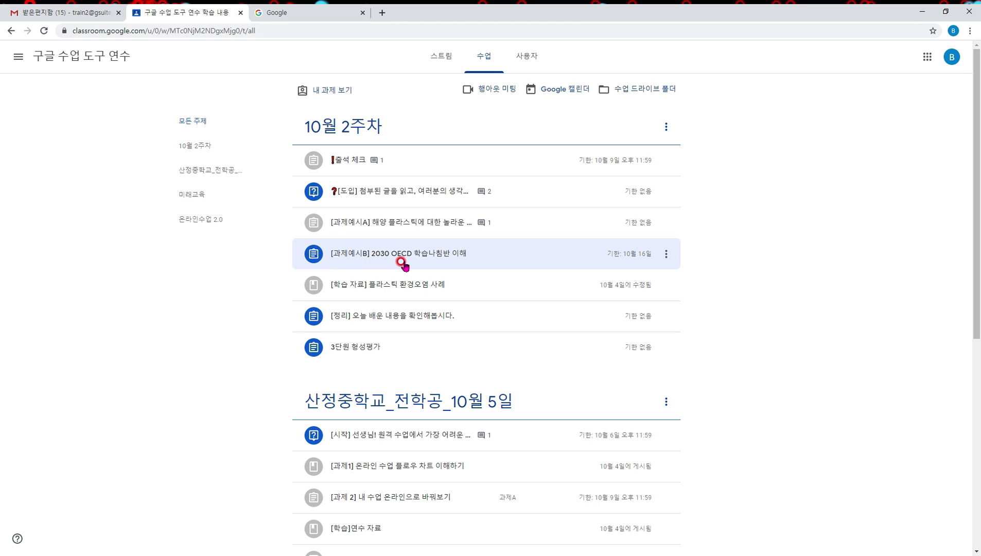
left_click(438, 259)
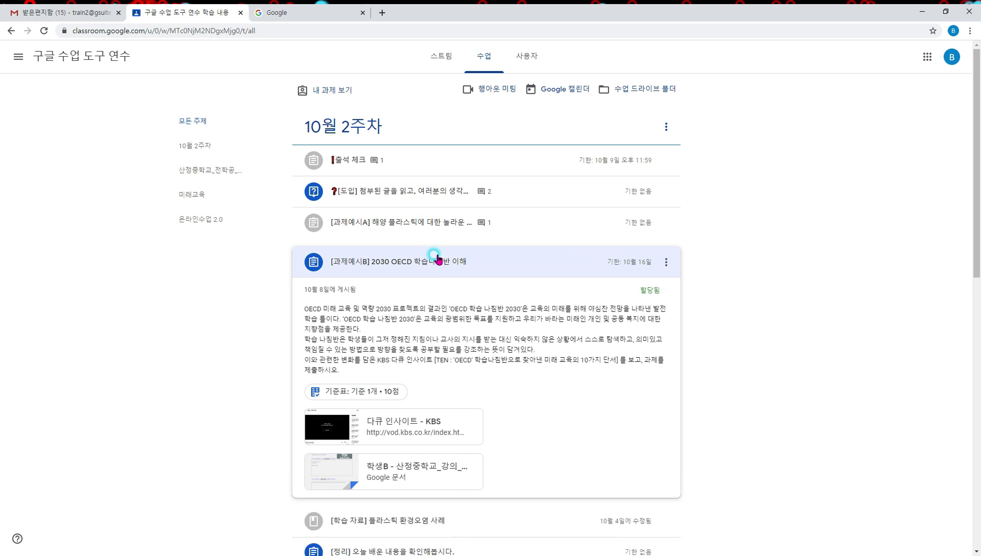
left_click(319, 514)
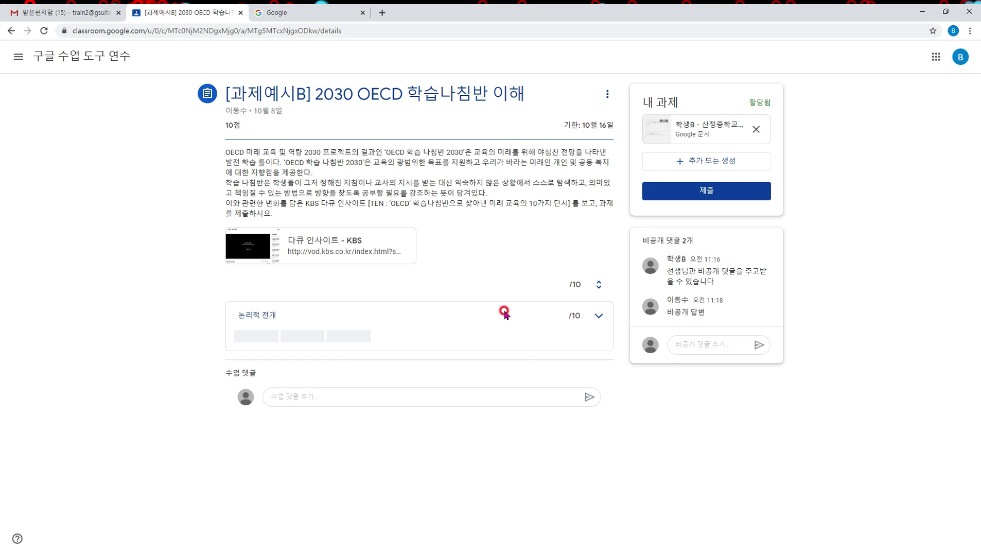
left_click(602, 96)
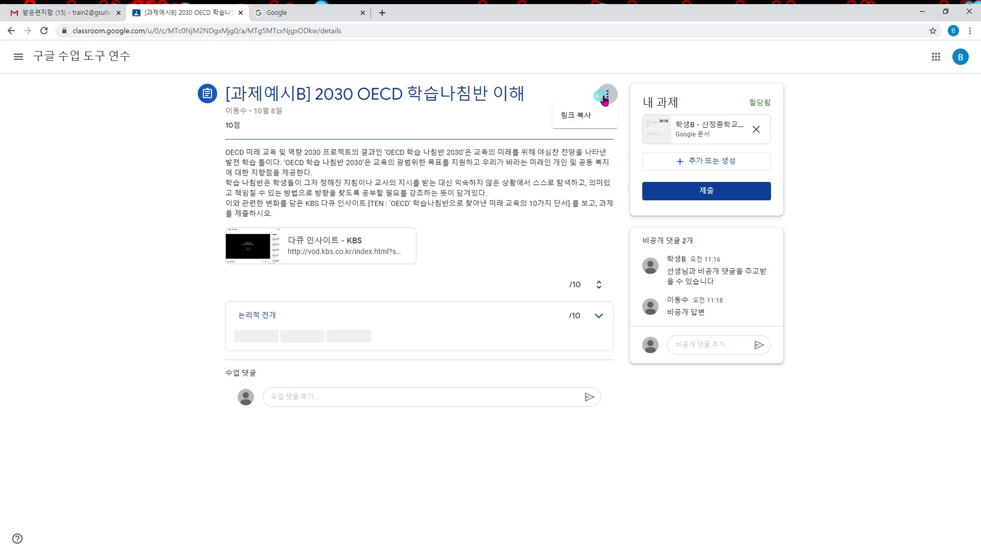
left_click(585, 118)
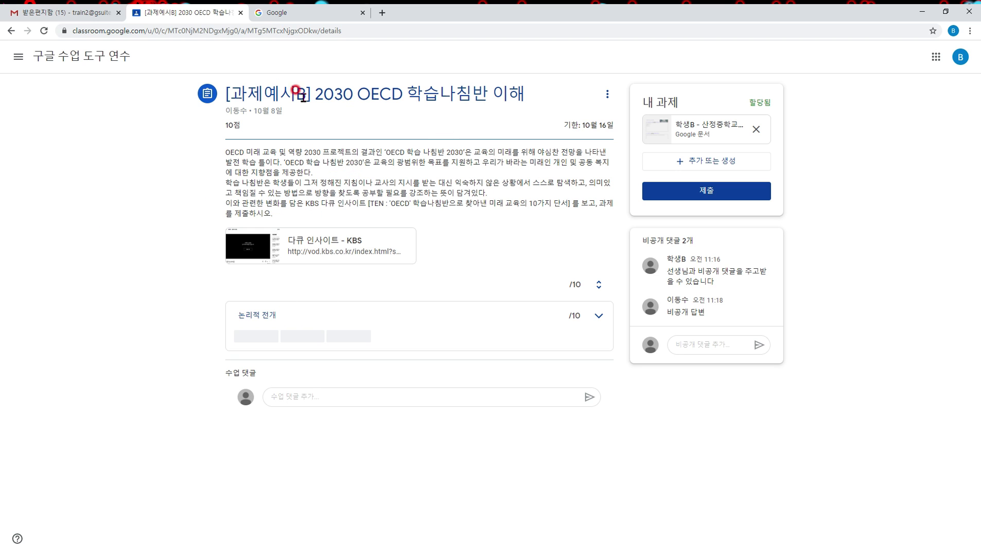
Step: Review the assignment's title, due date, expanded 논리적 전개 rubric criteria and class comment field
left_click_drag(217, 98, 478, 108)
left_click(477, 107)
left_click_drag(224, 108, 514, 94)
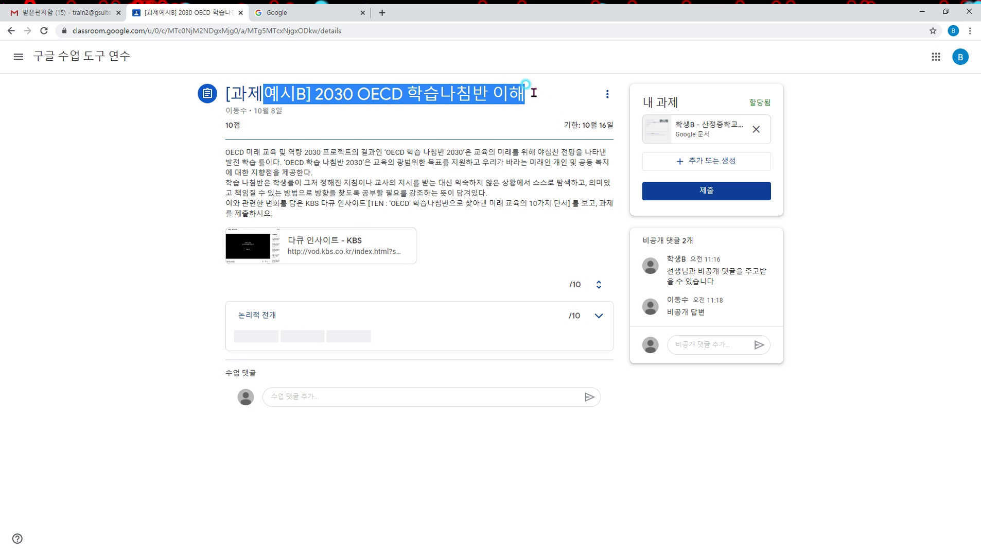
left_click_drag(562, 125, 611, 127)
left_click(610, 127)
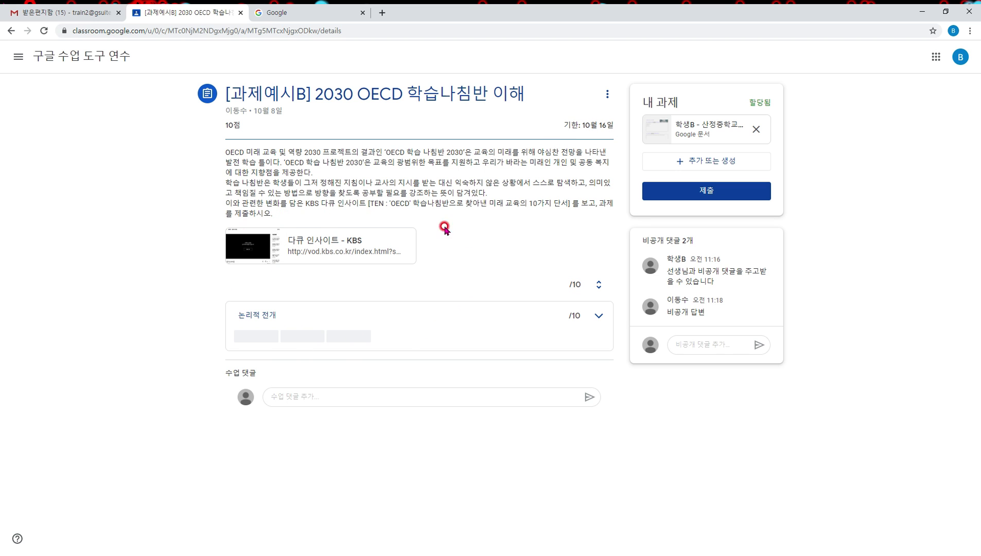
left_click(601, 284)
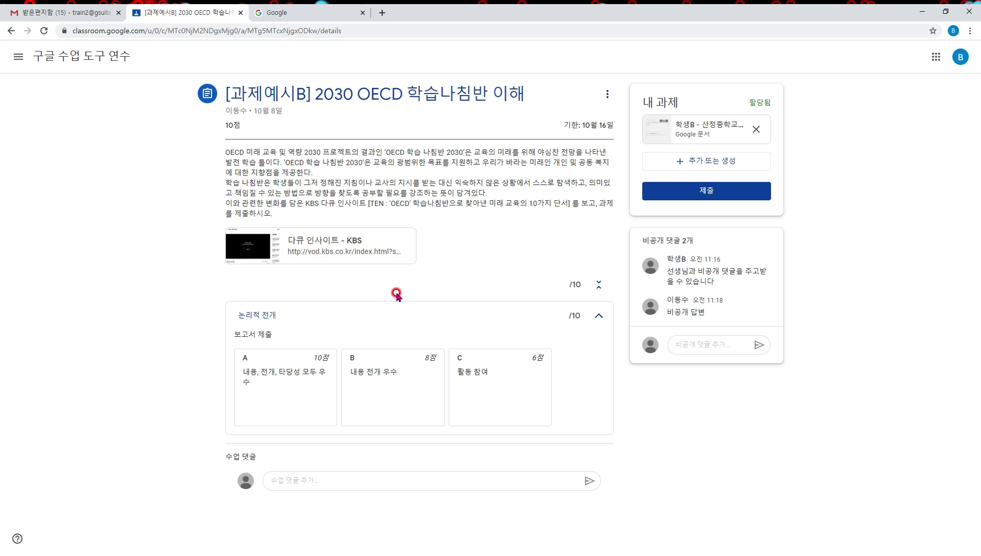
left_click(599, 285)
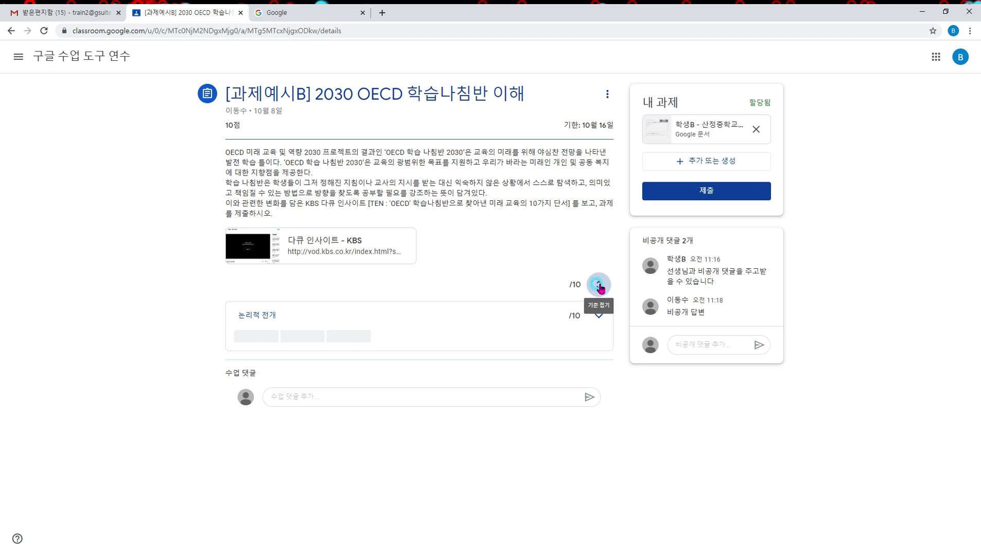
left_click(307, 397)
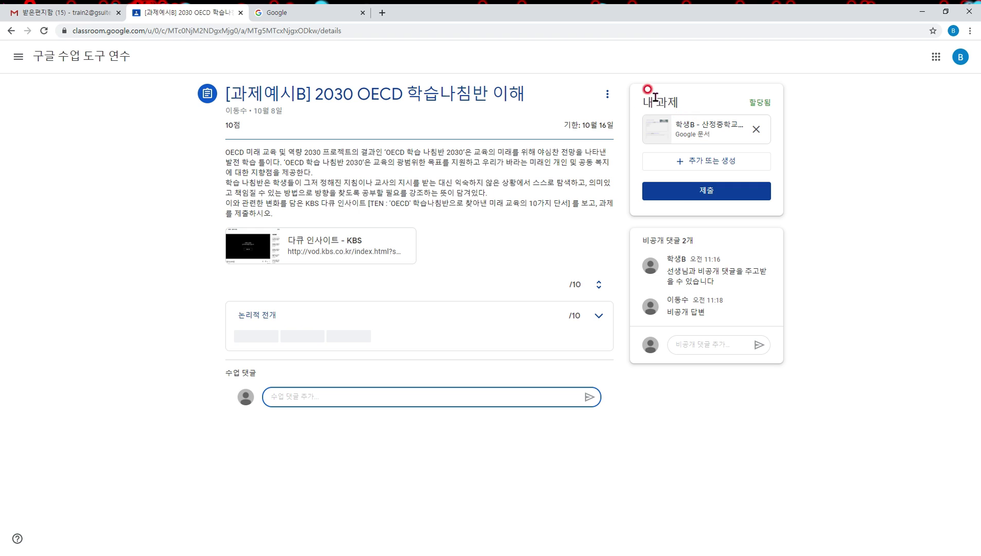
Step: Open the attached assignment document and add the line "과제 수행" below the existing text in the 서식 1 answer box
left_click(697, 137)
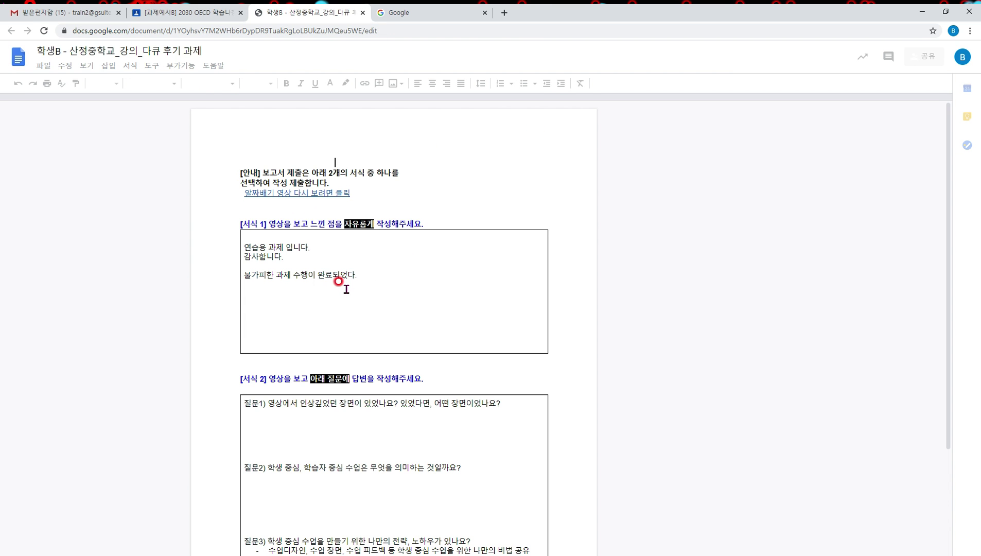
left_click(394, 278)
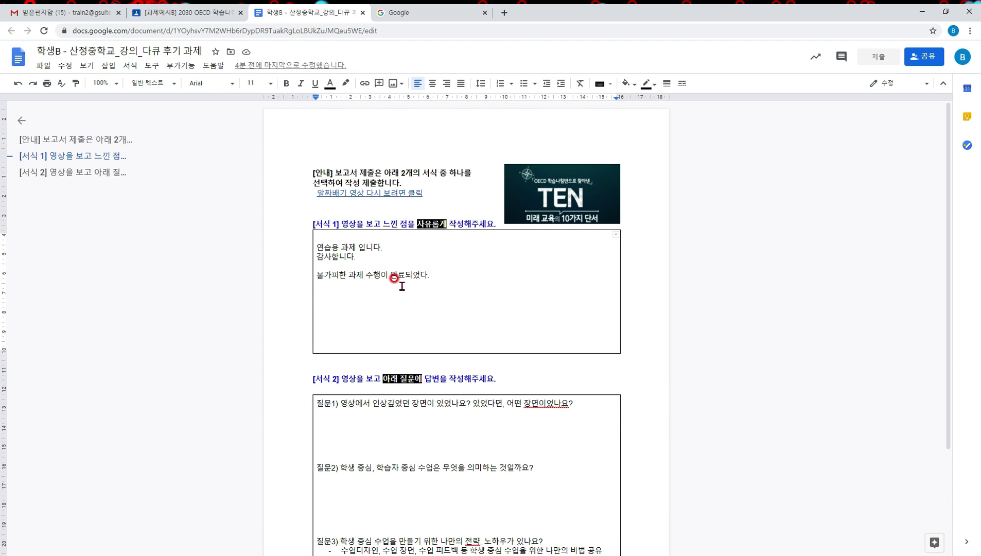
key("Return")
type("rhkwp")
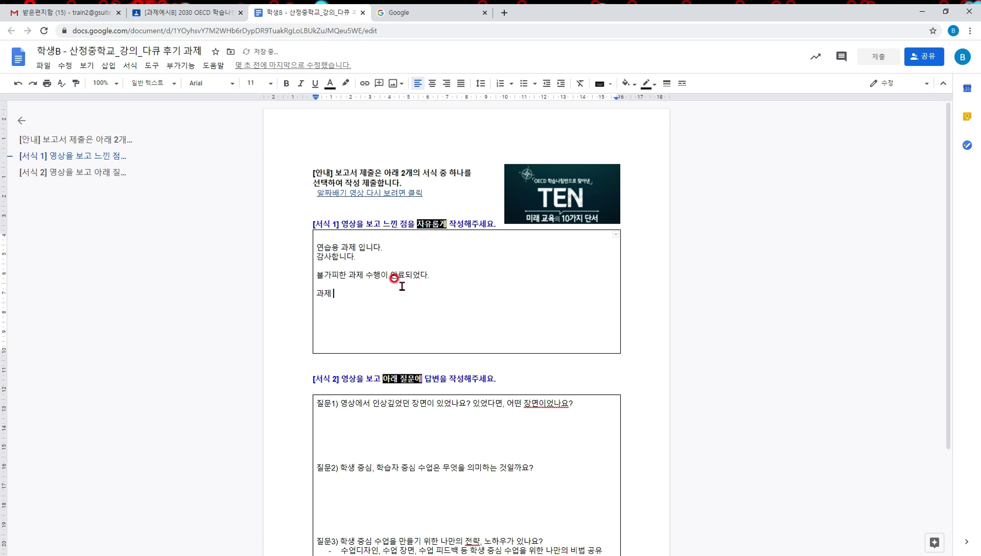
type(" tngod")
Step: Highlight the written text in the 서식 1 answer box, deselect it and close the document
left_click_drag(365, 297, 319, 247)
left_click(352, 246)
left_click_drag(382, 297, 318, 246)
left_click_drag(377, 294, 309, 237)
left_click(320, 262)
left_click(369, 298)
left_click(516, 316)
left_click(361, 12)
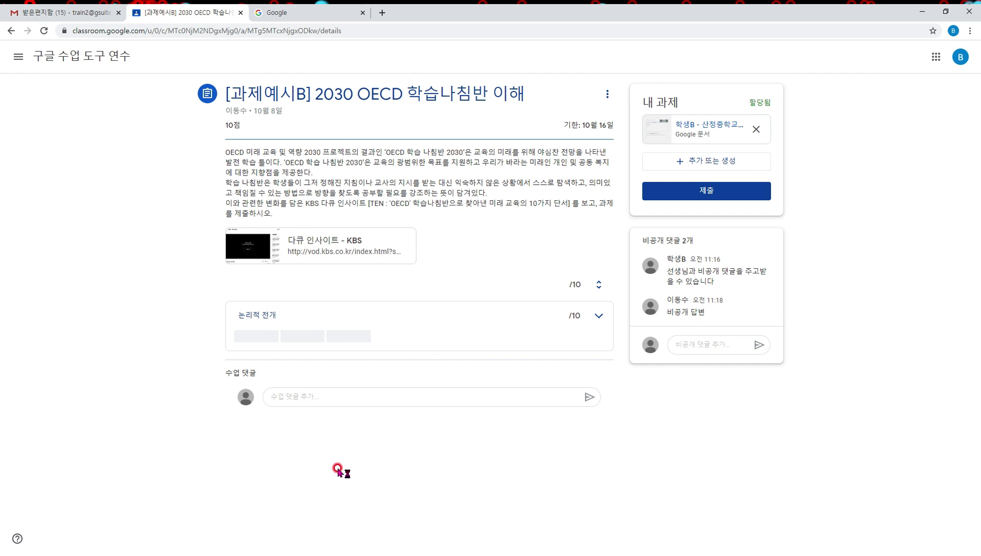
Step: Reopen the attached assignment document and check the saved 서식 1 answer and the 서식 2 questions
left_click(668, 134)
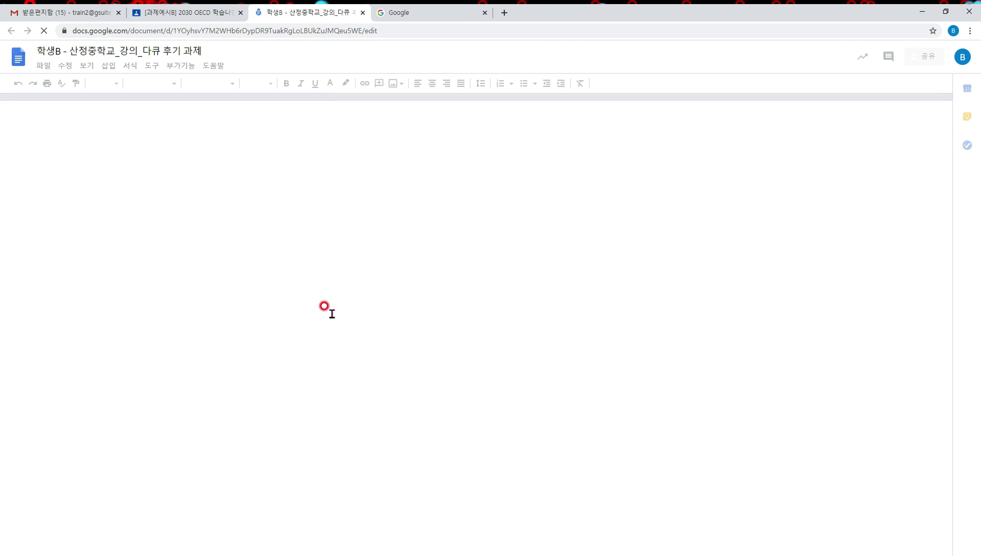
left_click_drag(318, 299, 247, 239)
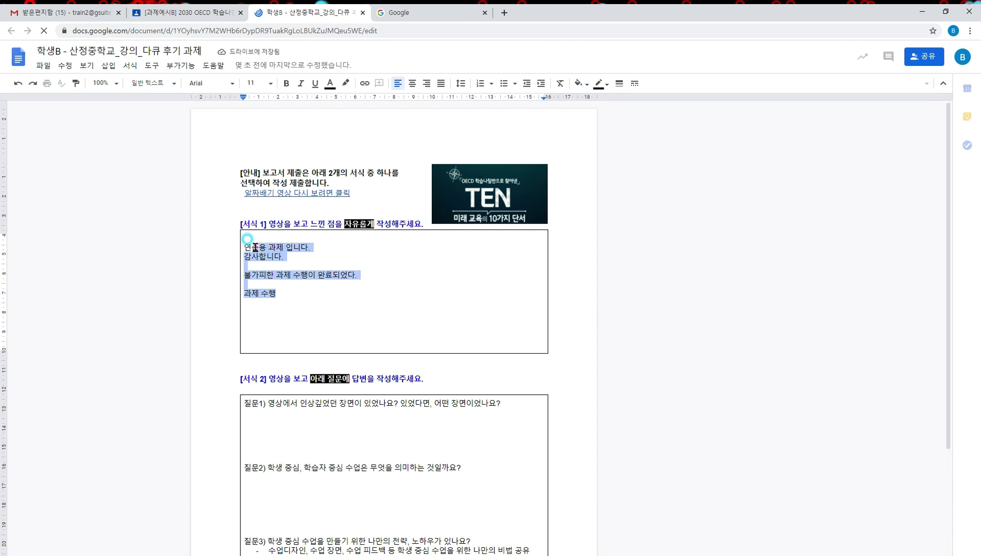
left_click(347, 274)
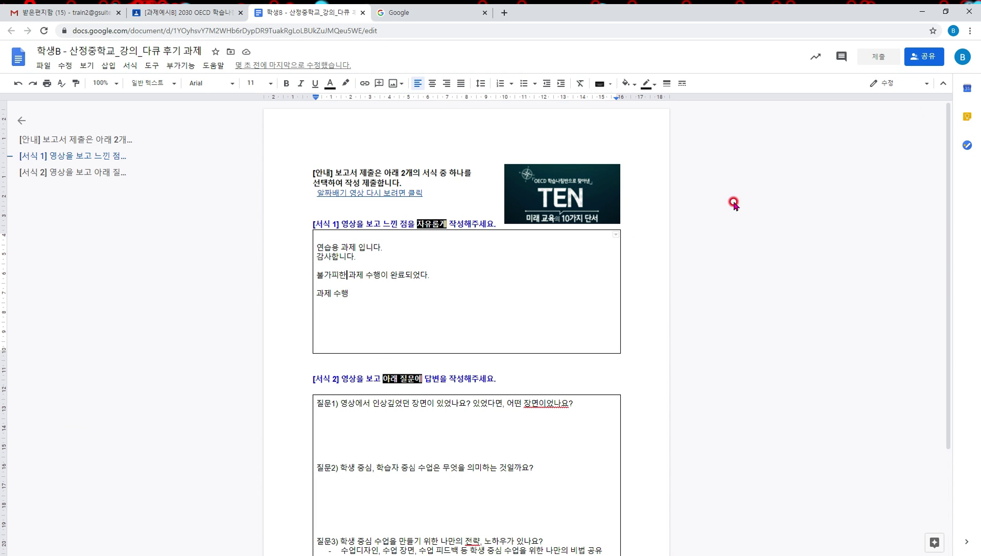
scroll(407, 299, "down", 2)
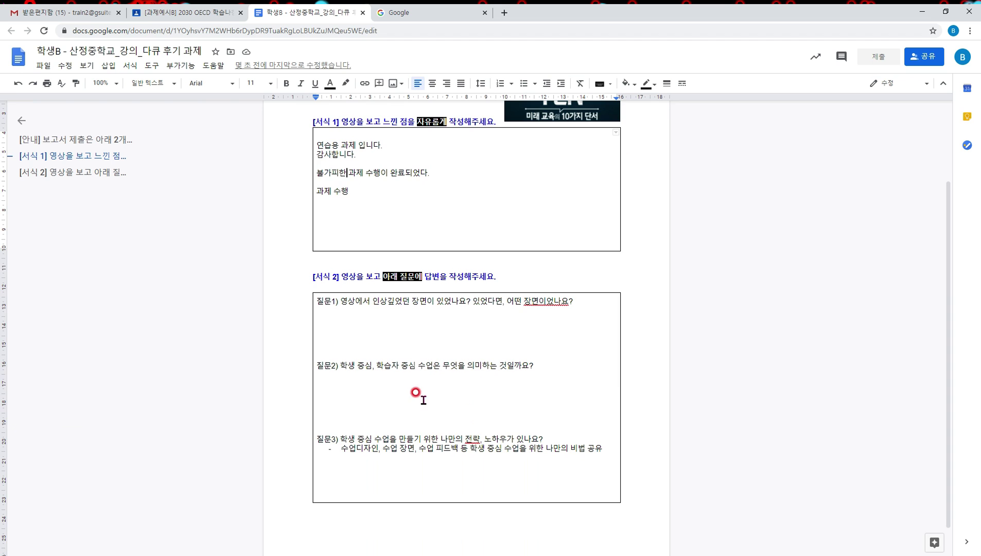
scroll(410, 394, "up", 2)
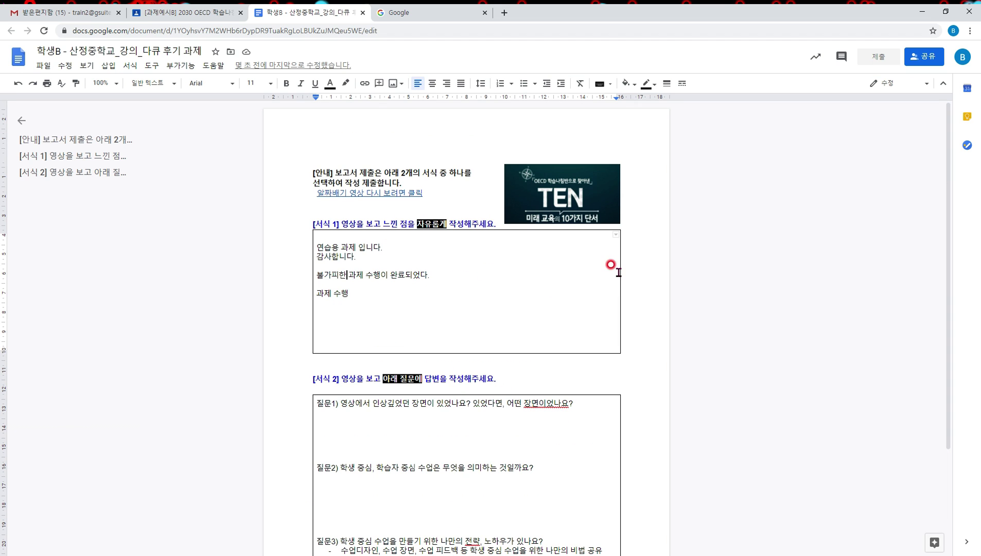
Step: Submit the document for the assignment and post the private comment "비공개 댓글"
left_click(879, 58)
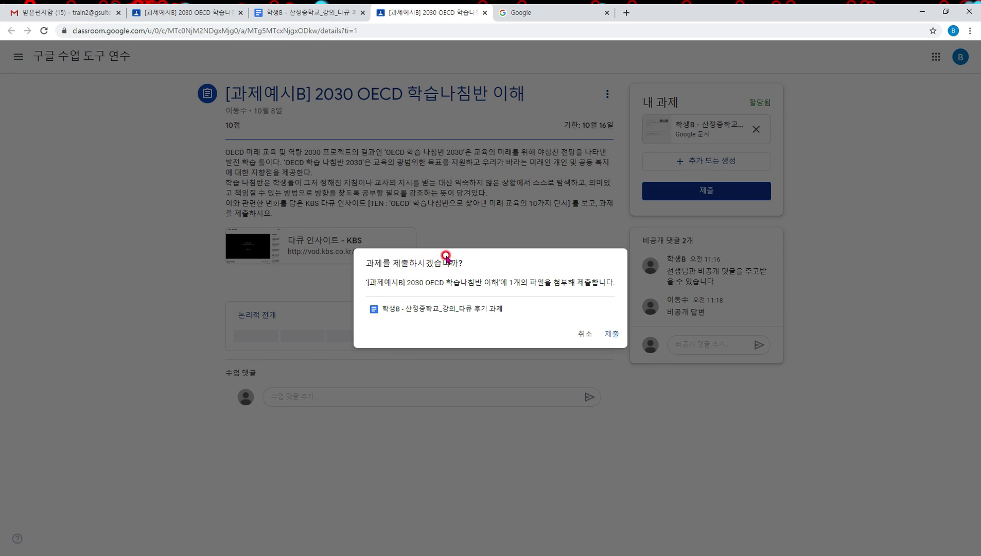
left_click(613, 334)
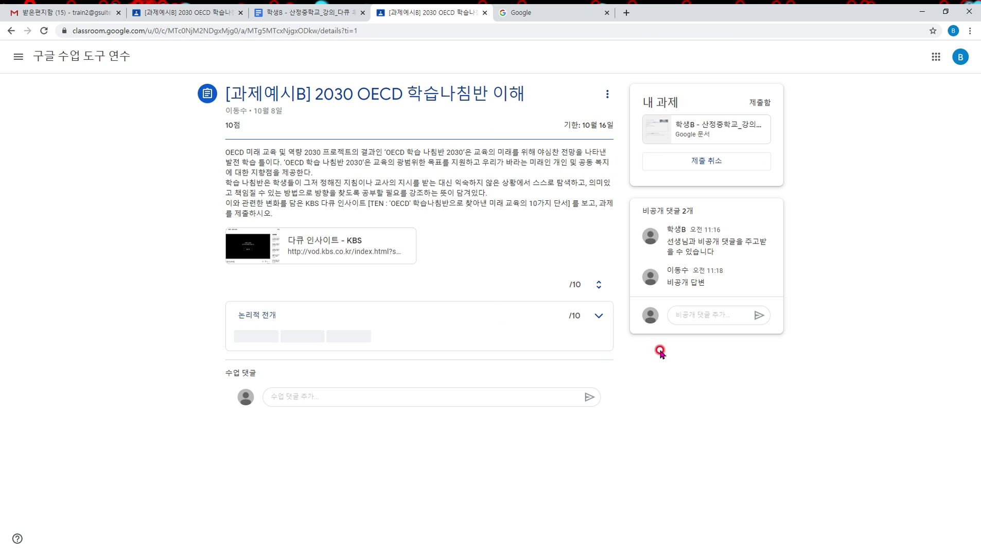
left_click(713, 314)
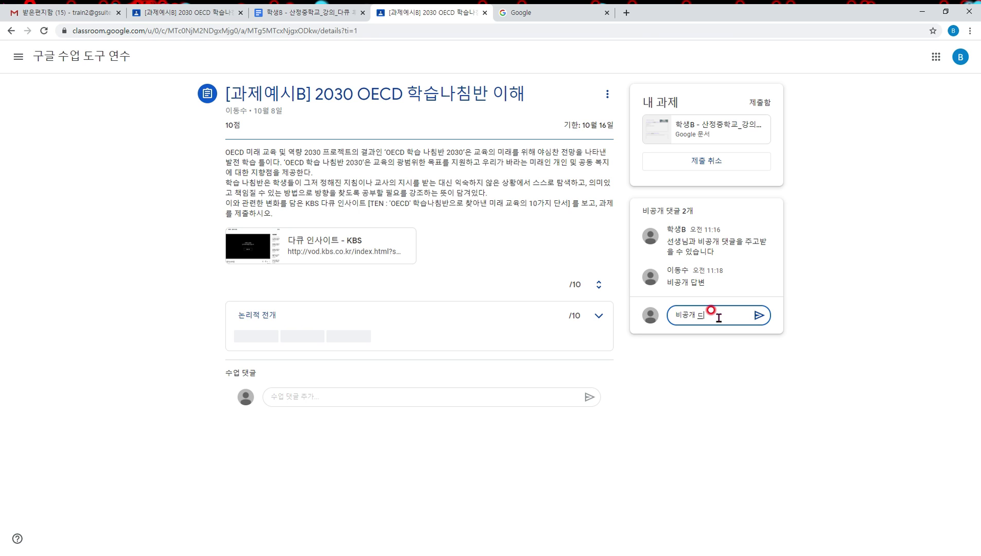
left_click(758, 315)
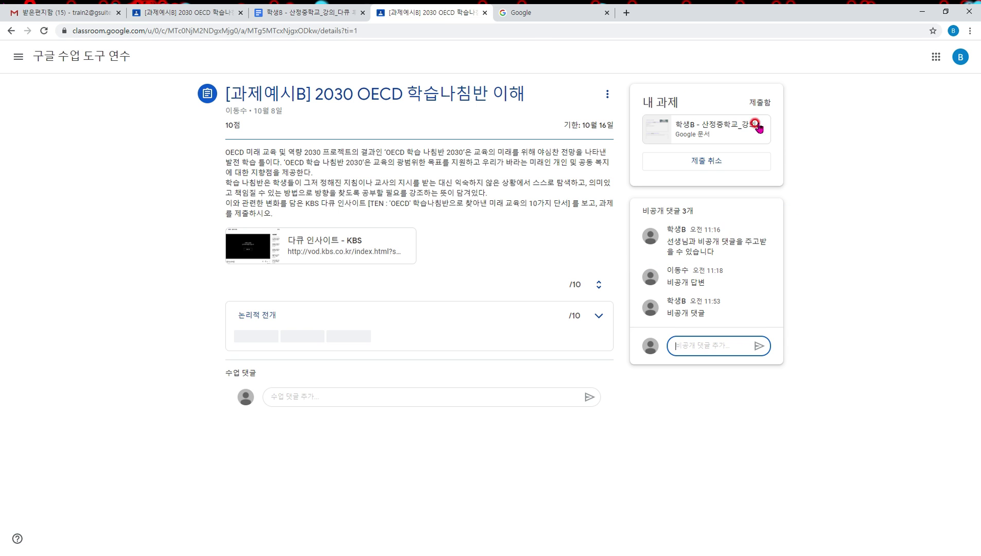
Step: Close all other browser tabs, including the expired document, the Google page and Gmail, keeping only the original assignment page
left_click(483, 13)
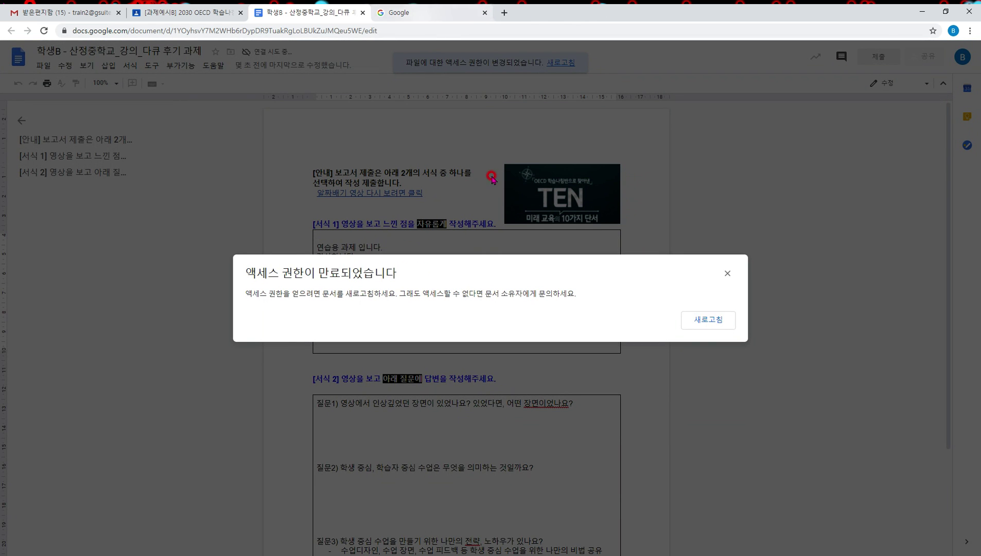
left_click(702, 323)
left_click(485, 13)
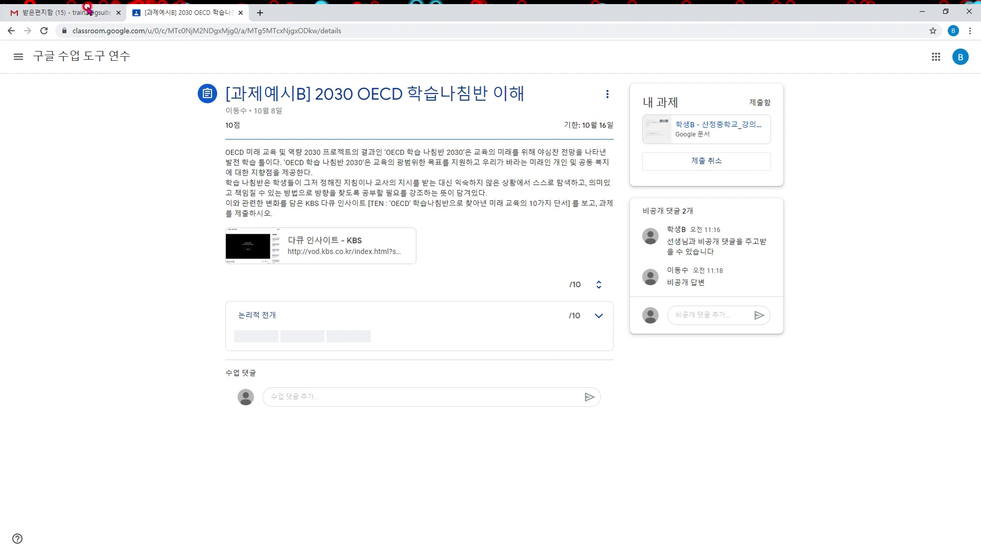
left_click(118, 12)
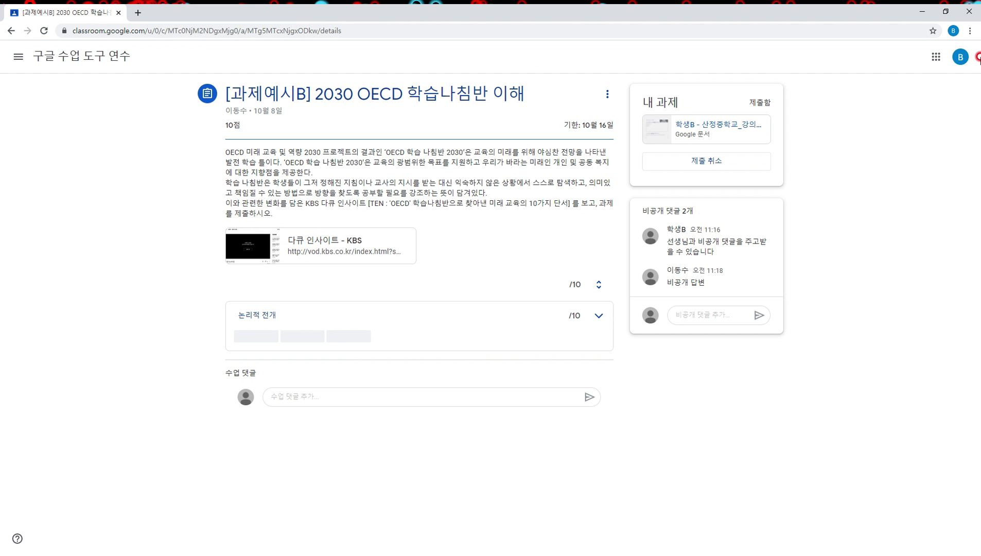
Step: Switch Classroom to the teacher's account and close the student's assignment tab
left_click(960, 56)
left_click(875, 246)
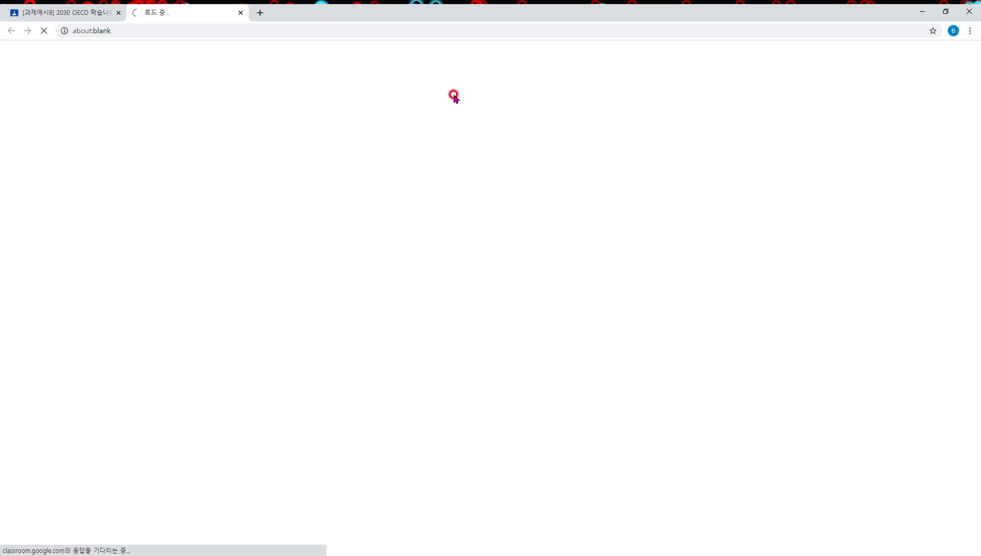
left_click(119, 13)
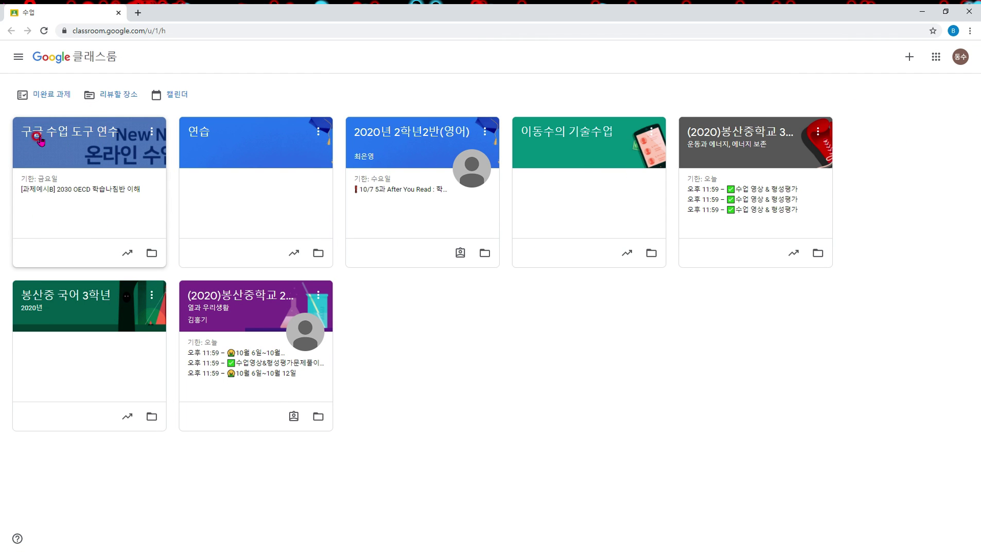
Step: Open "[과제예시B] 2030 OECD 학습나침반 이해" from the 구글 수업 도구 연수 class, view its instructions and return to the student work
left_click(103, 195)
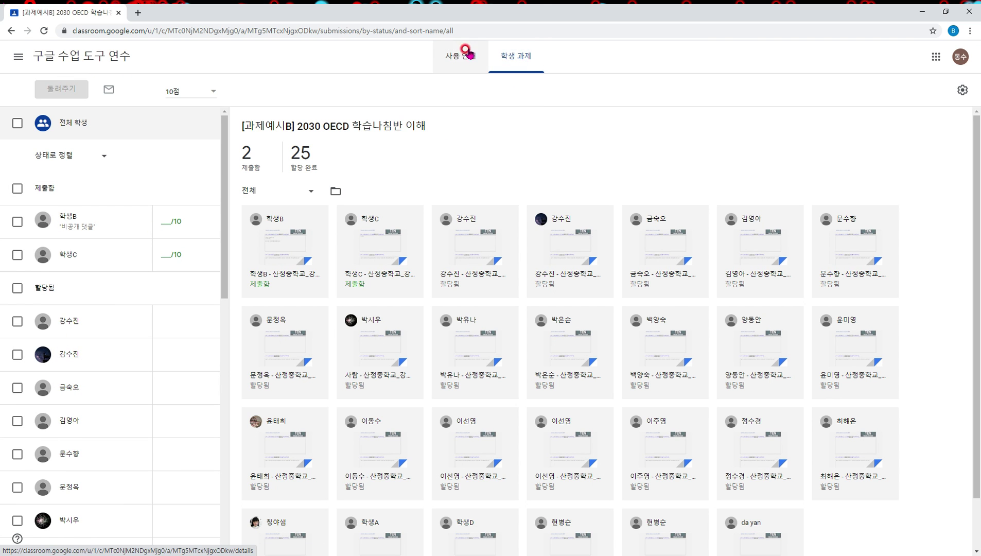
left_click(482, 65)
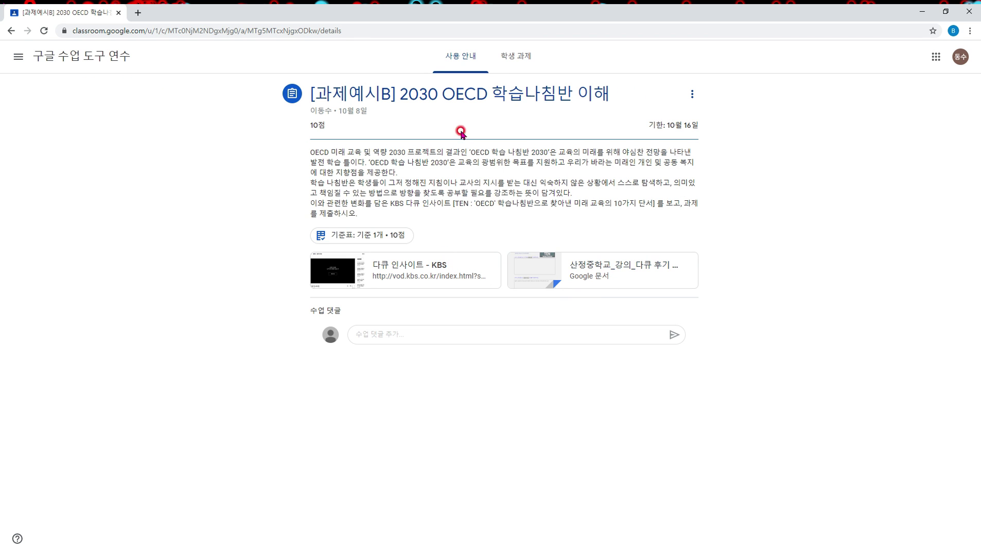
left_click(519, 59)
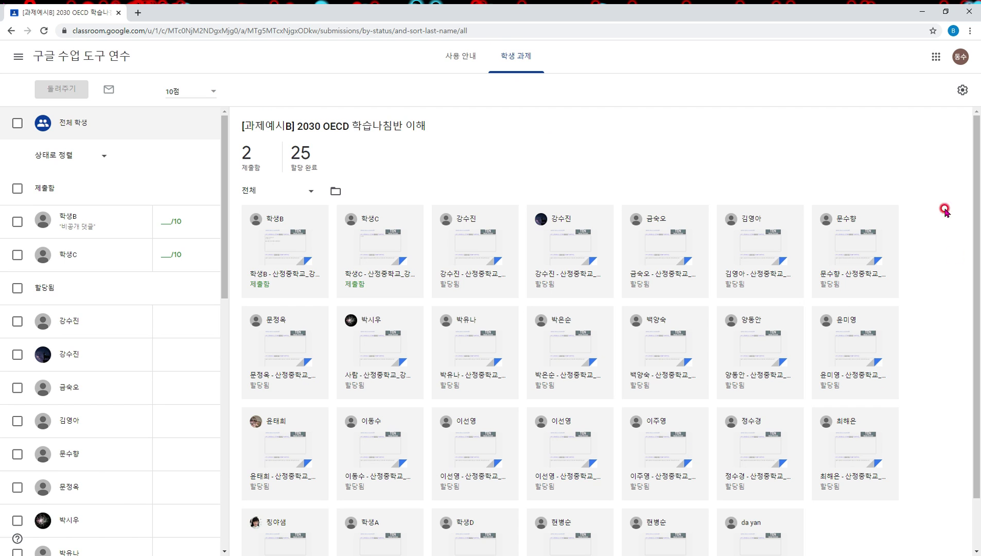
Step: Look over the student work overview of the assignment and the sort options for the student list
scroll(339, 170, "down", 1)
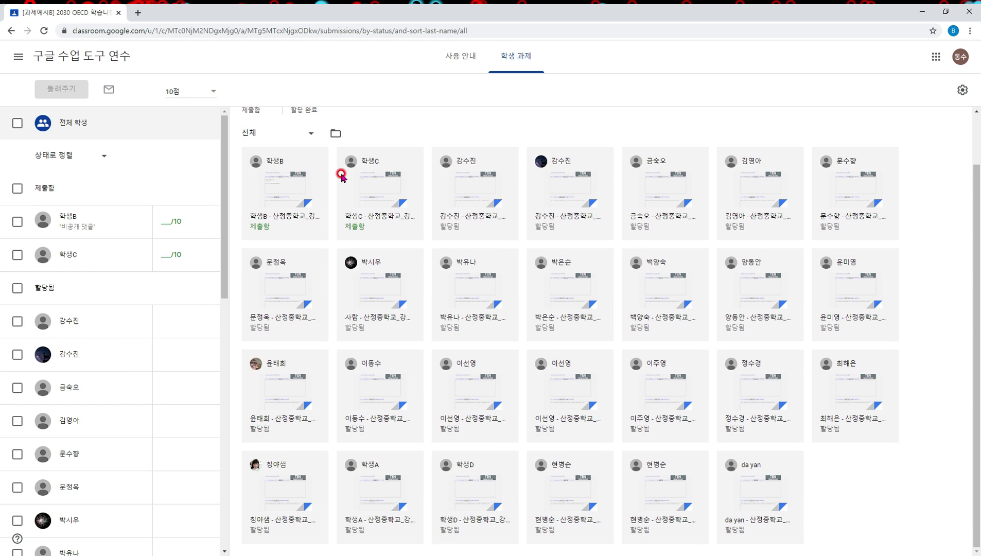
scroll(342, 177, "up", 1)
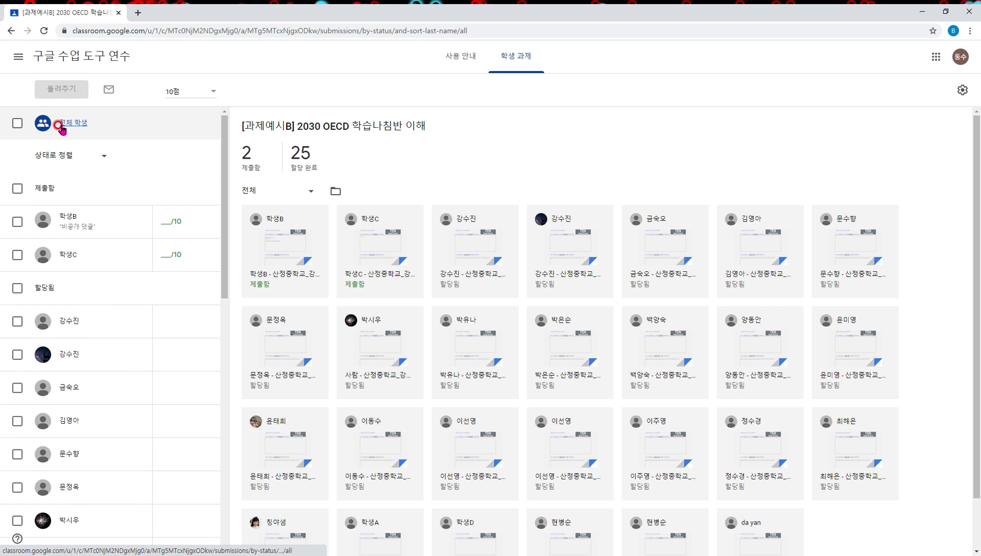
left_click(93, 155)
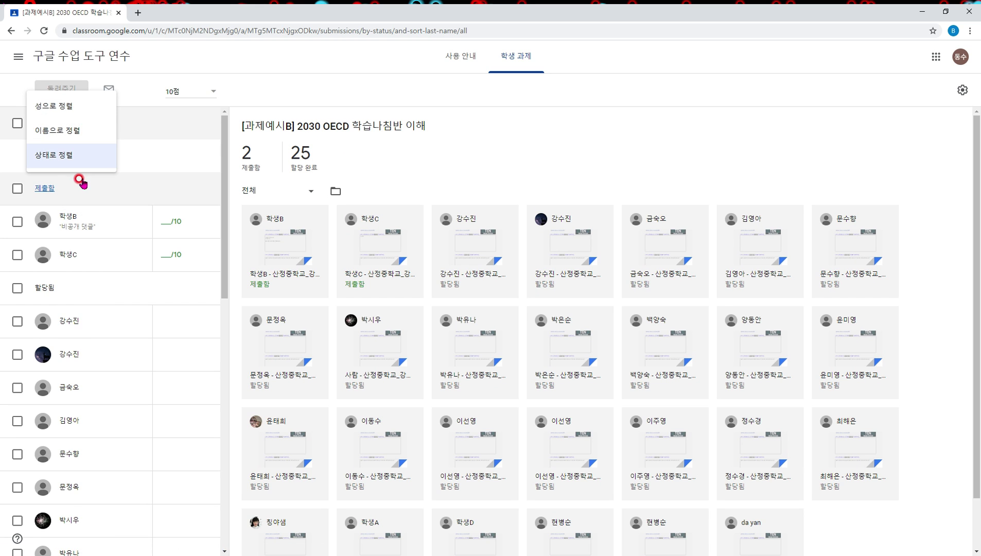
left_click(154, 148)
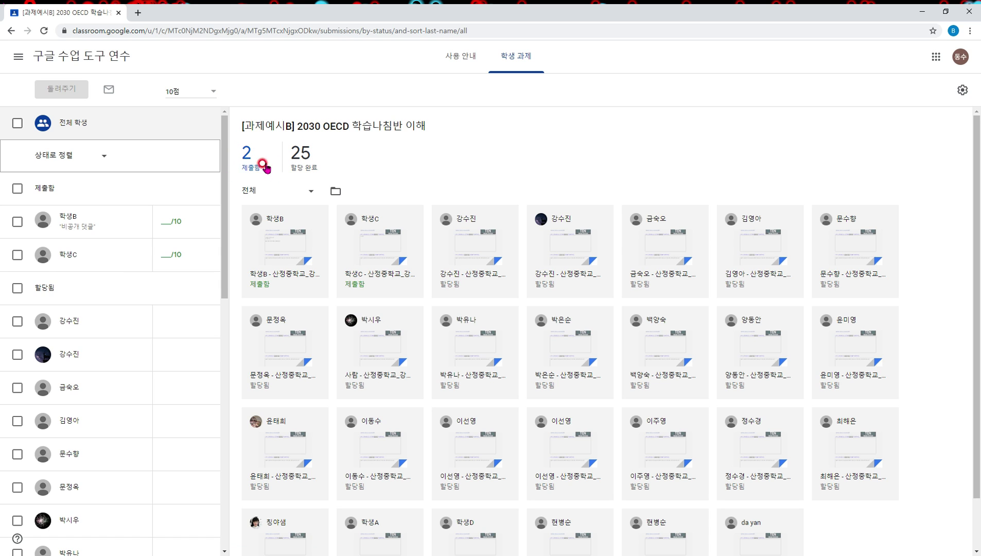
Step: Open 학생B's submission details and expand the rubric to examine the levels of the 논리적 전개 criterion
left_click(68, 219)
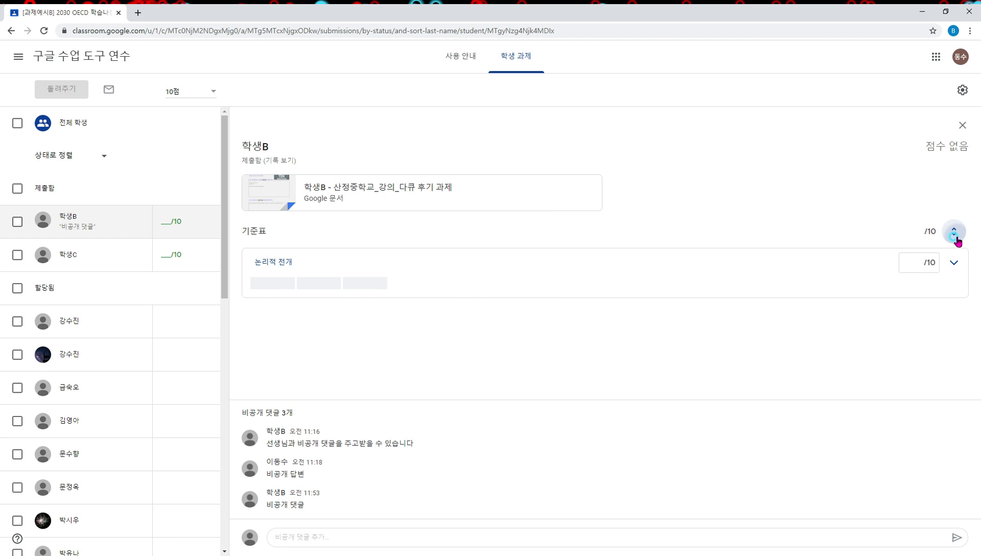
left_click(326, 332)
left_click(403, 332)
left_click(470, 334)
left_click(391, 334)
left_click(335, 333)
left_click(886, 259)
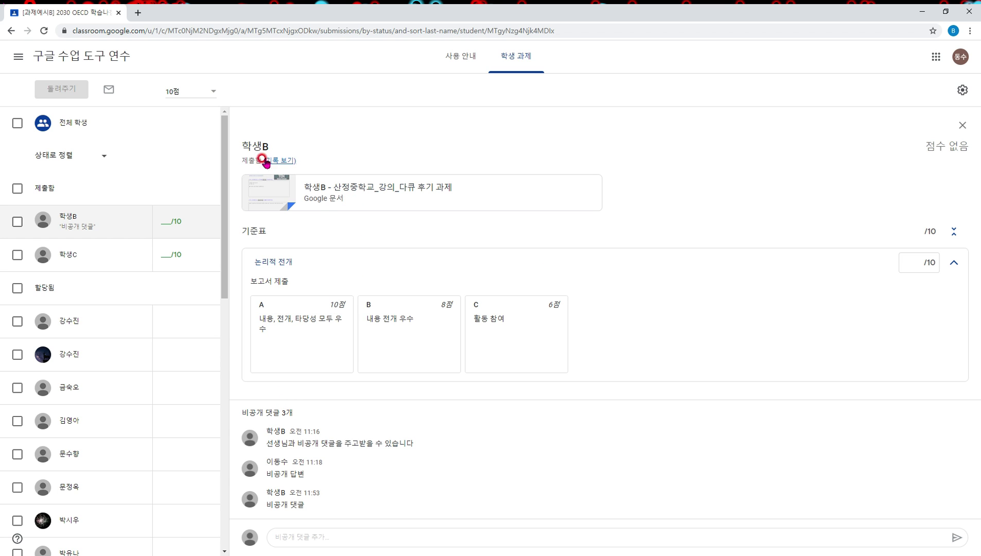
Step: Open 학생B's submitted document in the grading view
left_click(362, 198)
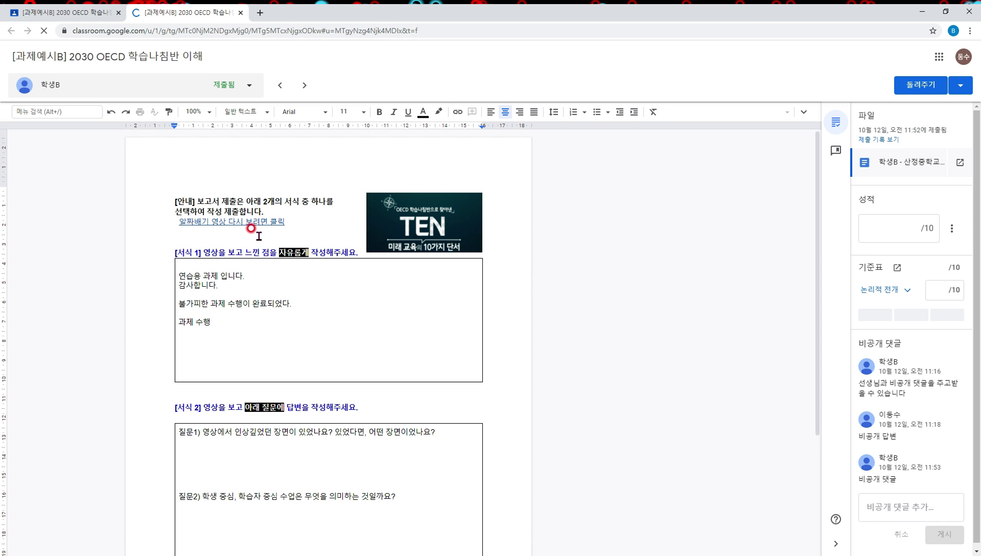
left_click(393, 336)
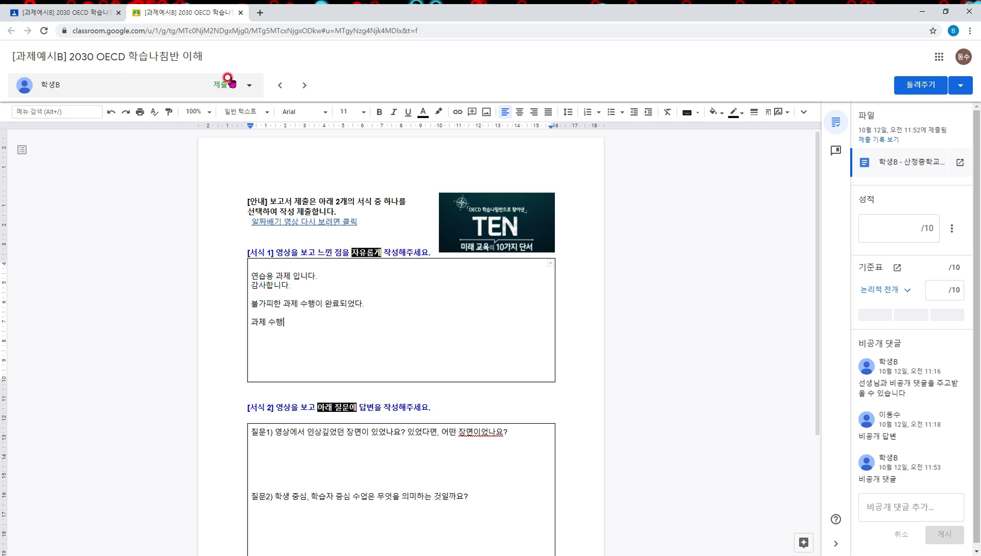
Step: Browse the submissions of 학생C and 학생D through the student list and neighbouring-student navigation, and return to 학생B's document
left_click(249, 85)
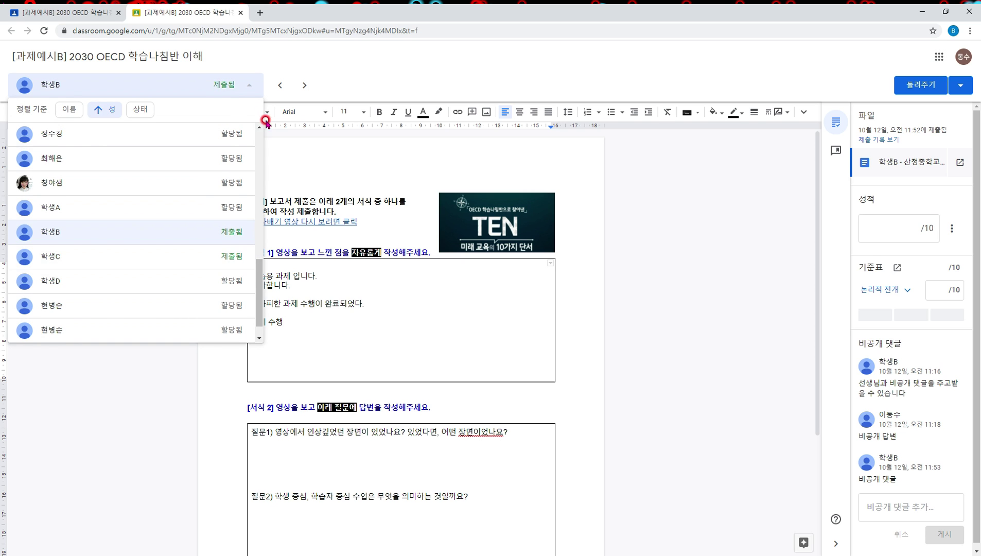
left_click_drag(259, 287, 241, 318)
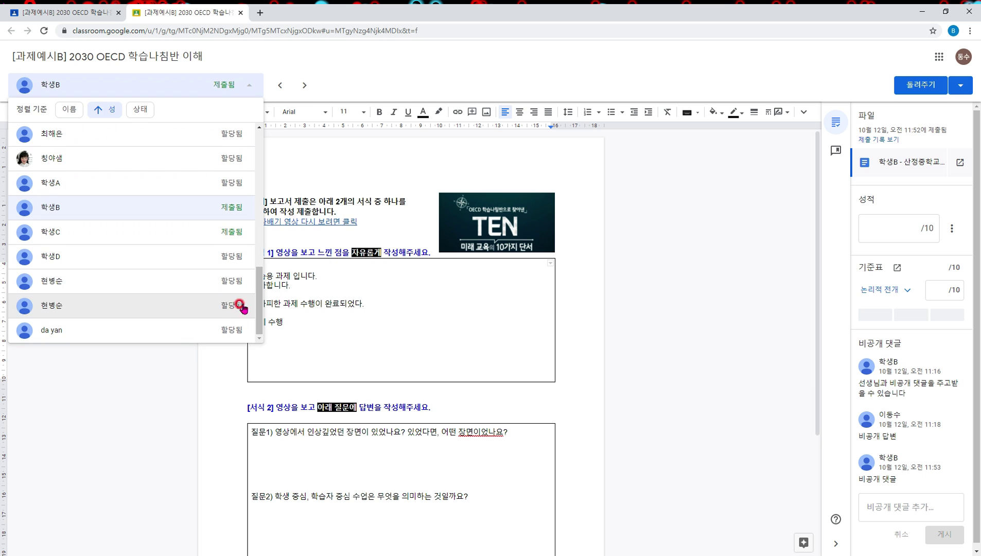
left_click(236, 232)
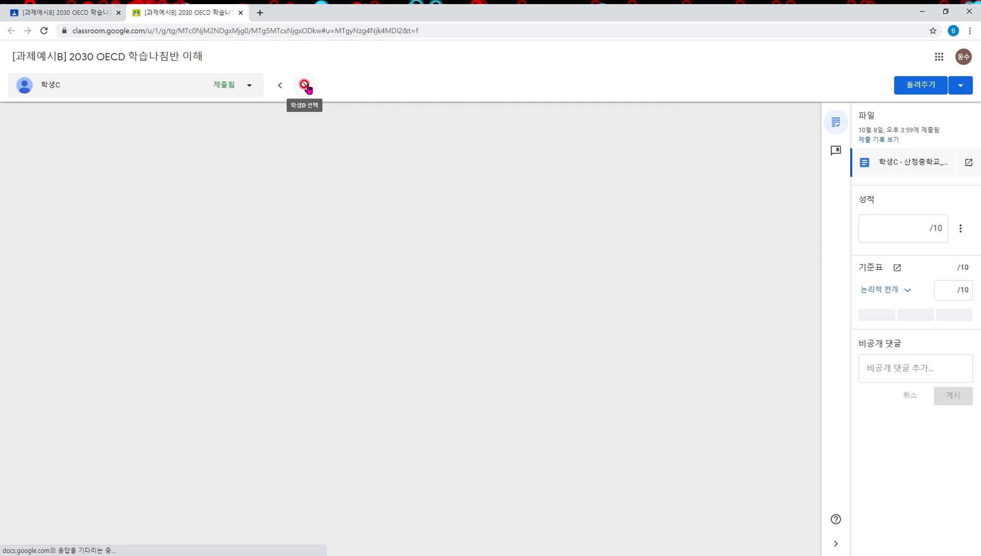
left_click(304, 84)
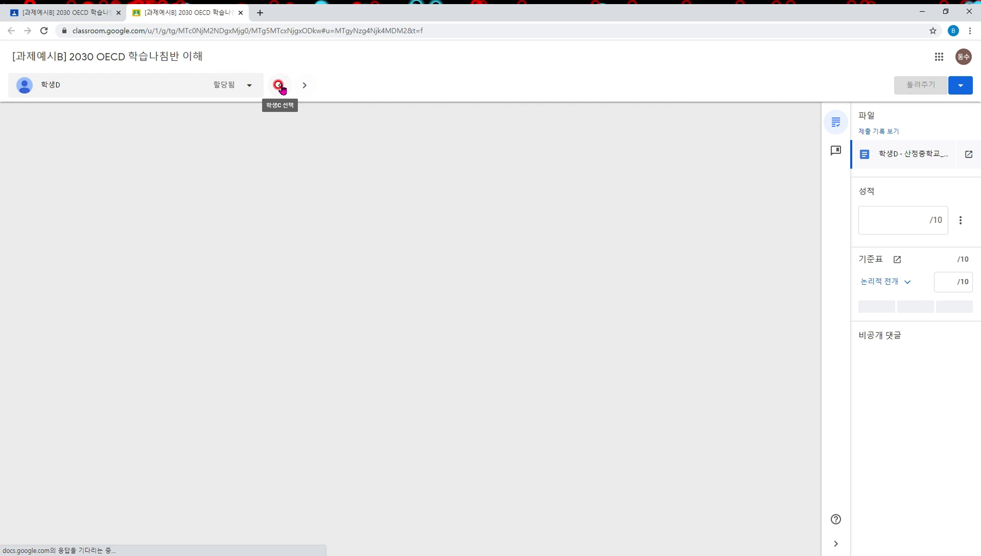
left_click(278, 85)
left_click(281, 87)
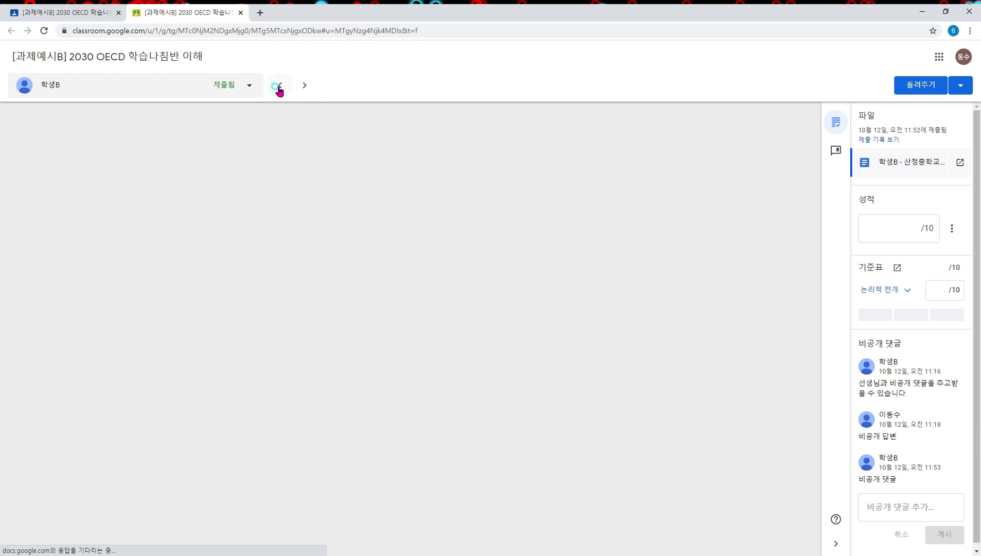
left_click(300, 86)
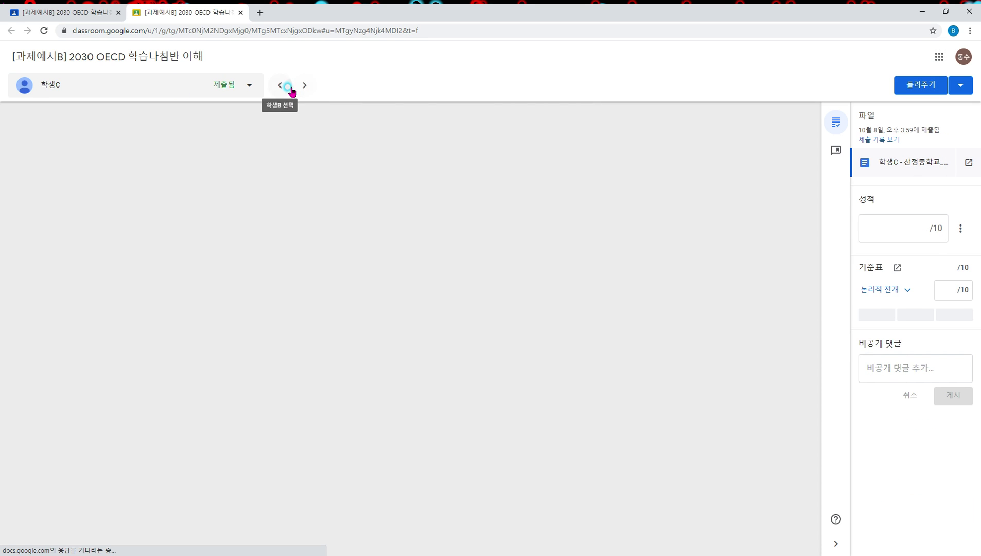
left_click(285, 87)
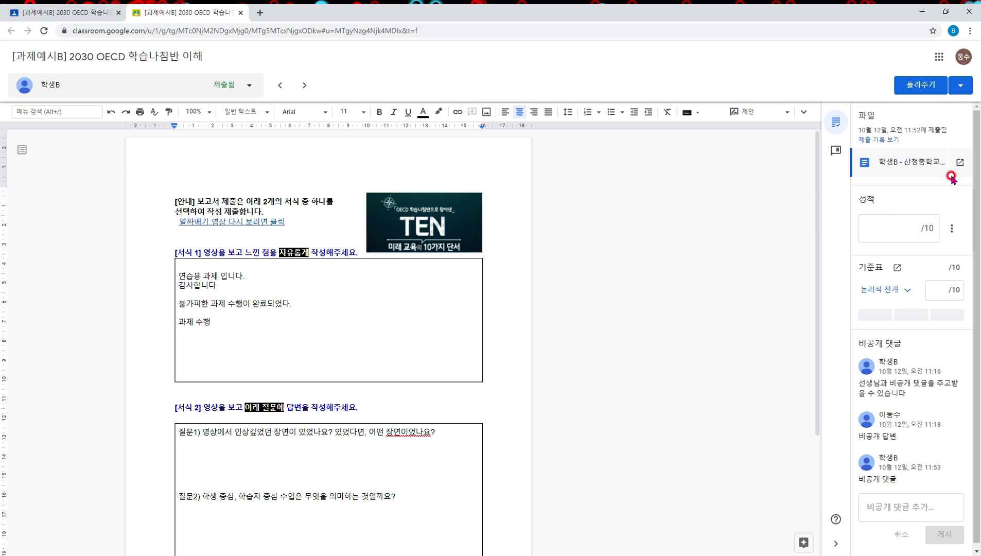
Step: Try a grade of 12 for 학생B's submission and clear it again
left_click(912, 227)
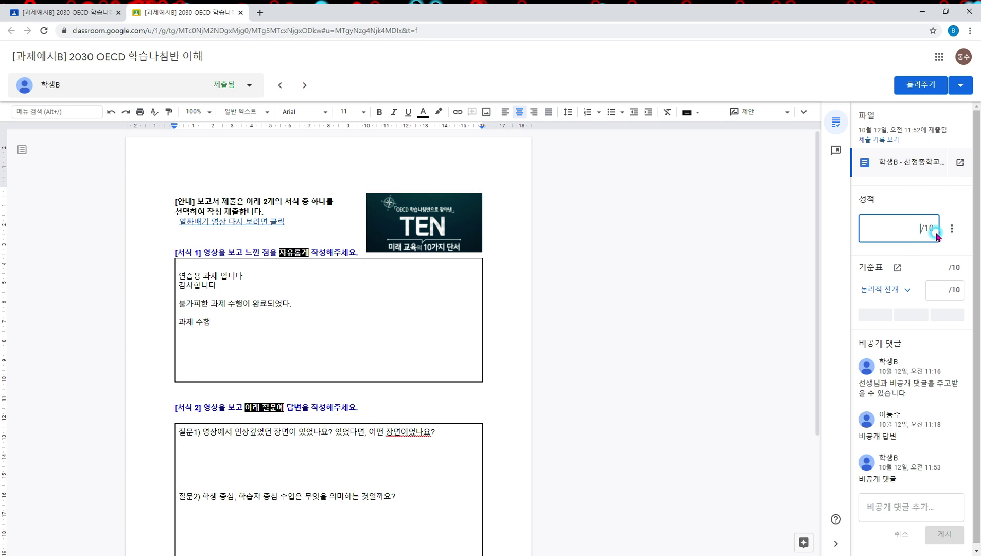
type("12")
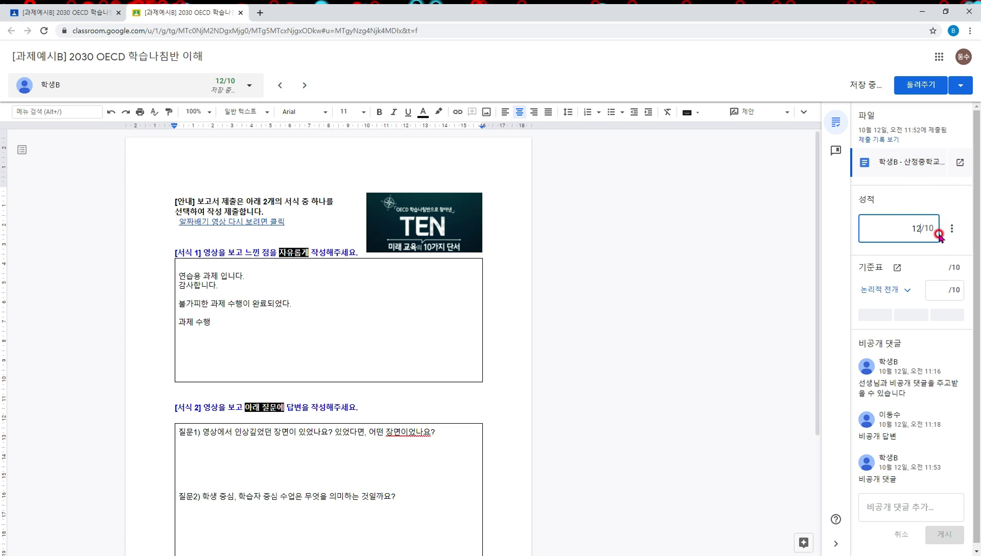
key("BackSpace")
key("BackSpace")
Step: Expand the 논리적 전개 criterion, try rubric levels A and B for 학생B's score, and clear the rating
left_click(894, 289)
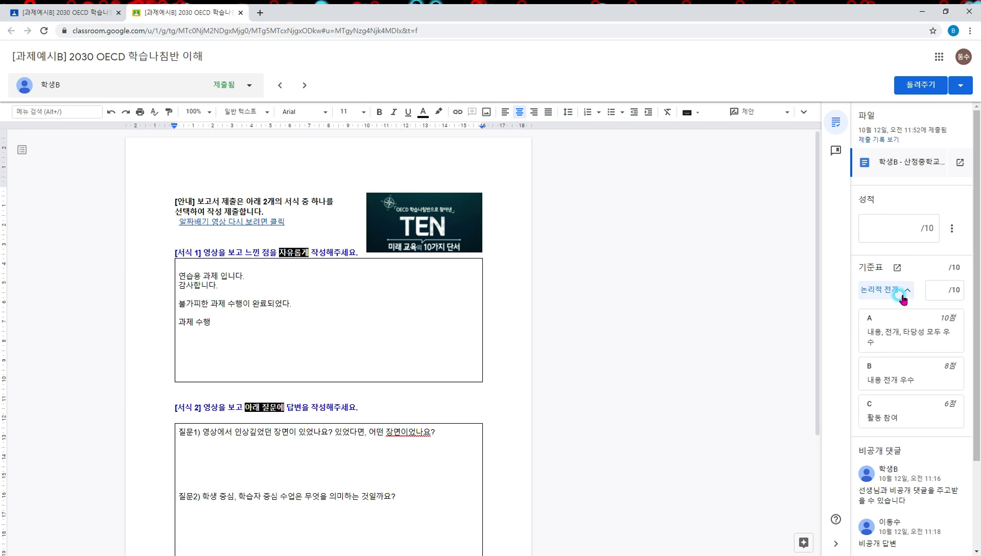
left_click(931, 339)
left_click(934, 368)
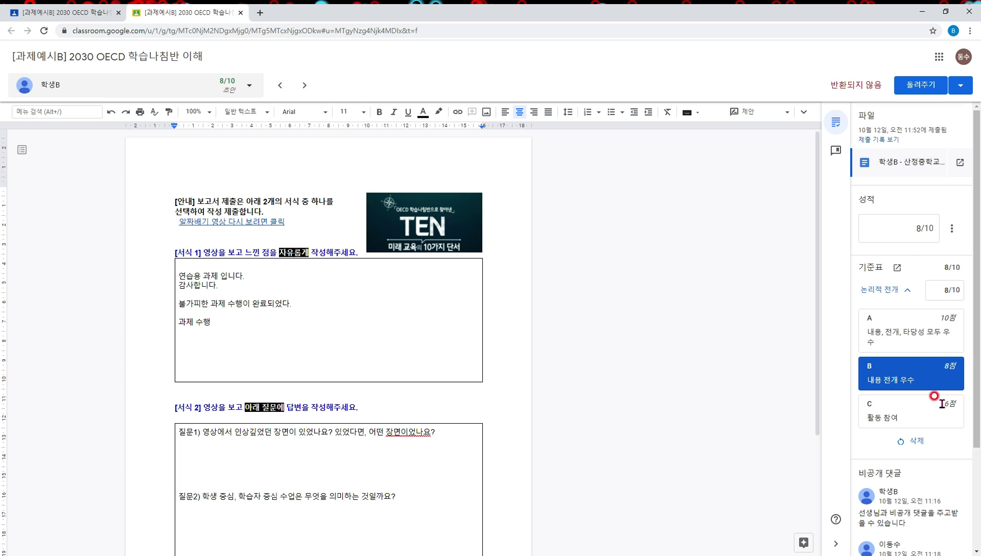
left_click(911, 445)
left_click(911, 342)
left_click(914, 371)
left_click(915, 441)
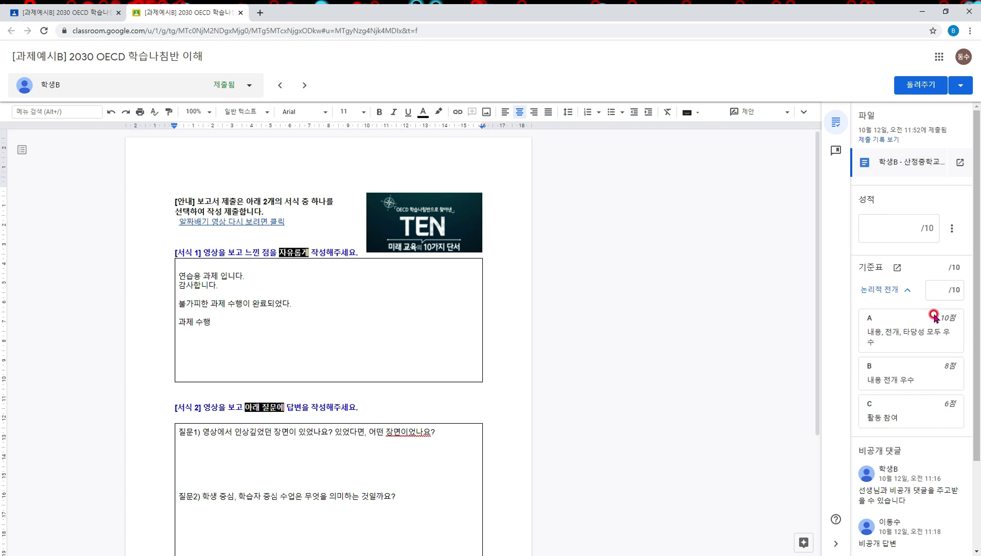
left_click(926, 381)
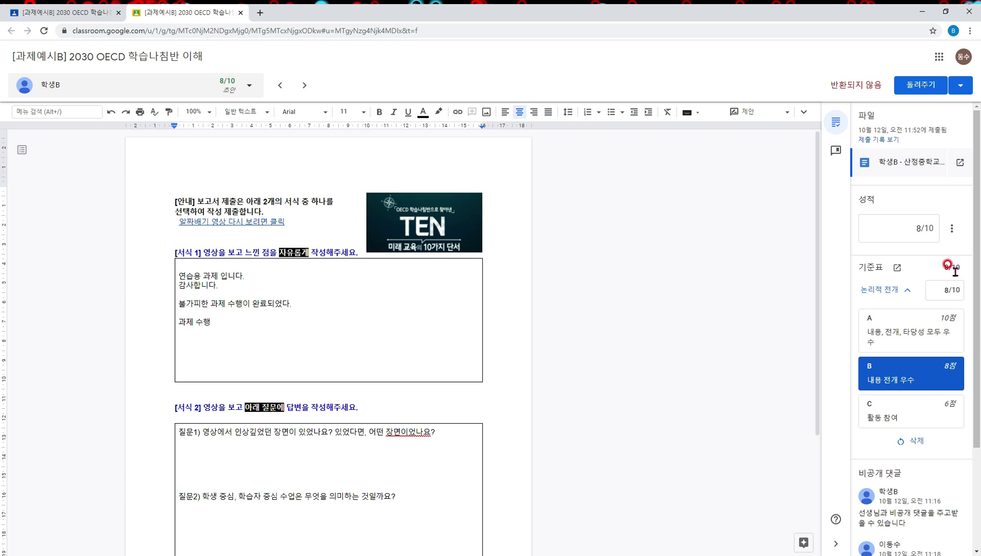
left_click(911, 441)
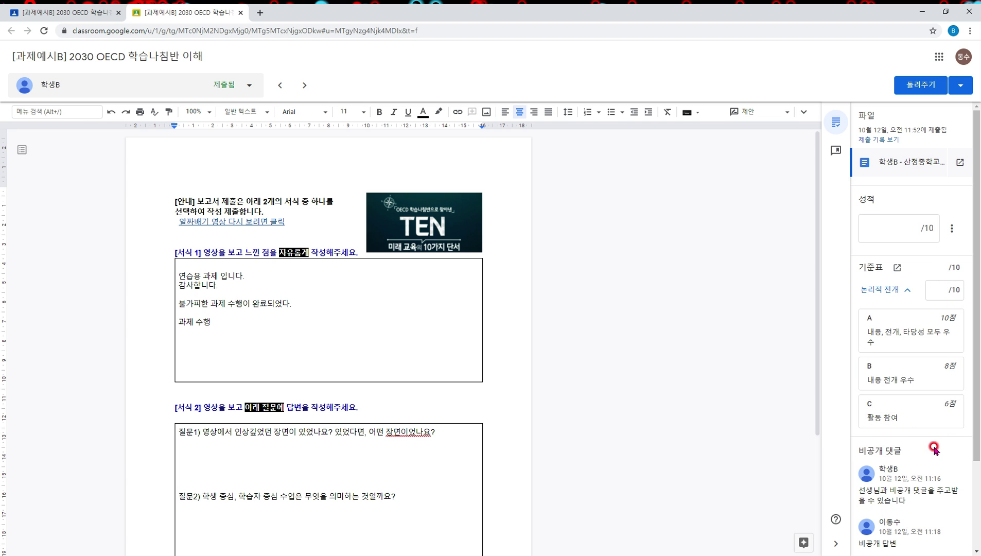
Step: Post the private comment "답변 댓글" on 학생B's submission
scroll(929, 455, "down", 2)
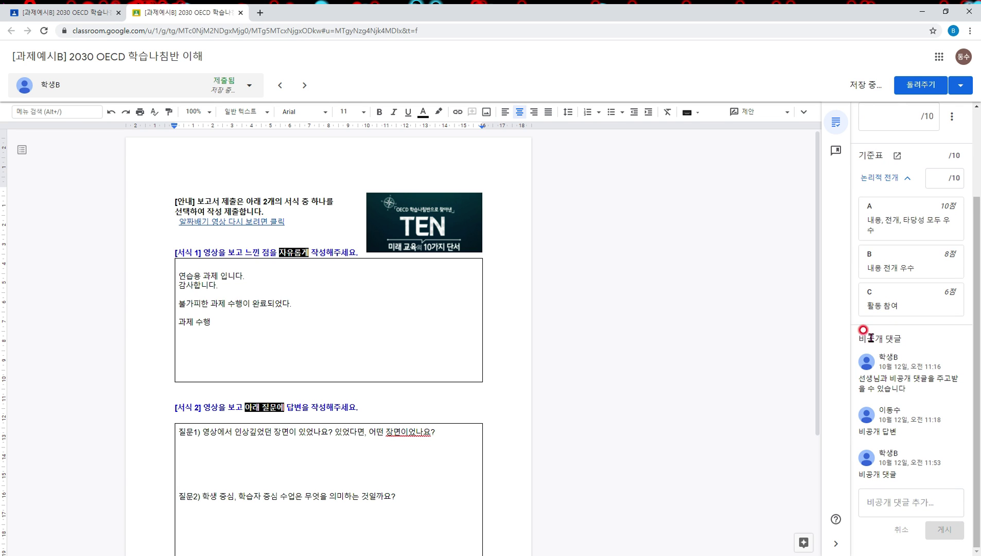
left_click(898, 500)
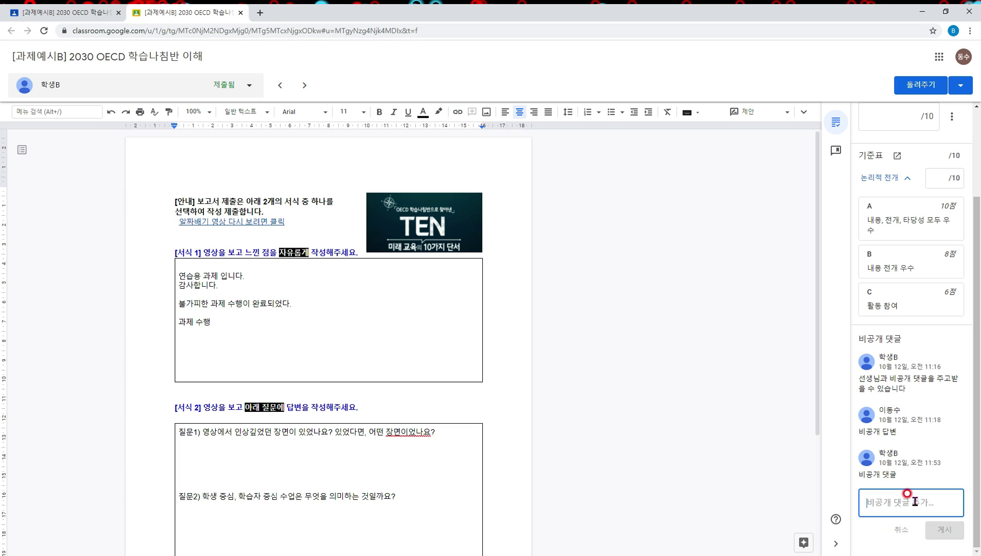
type("답")
key("BackSpace")
type("답벼")
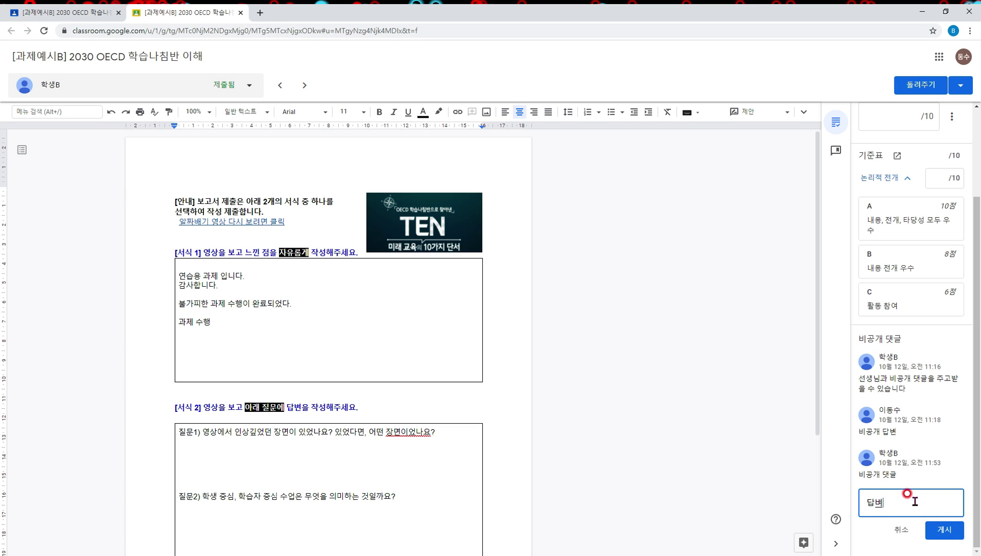
left_click(952, 534)
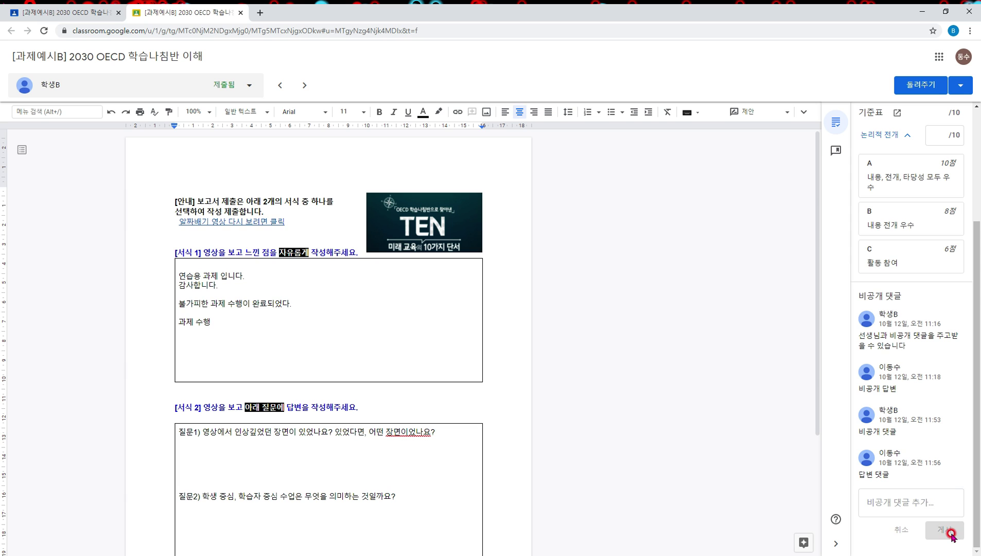
left_click_drag(300, 325, 200, 269)
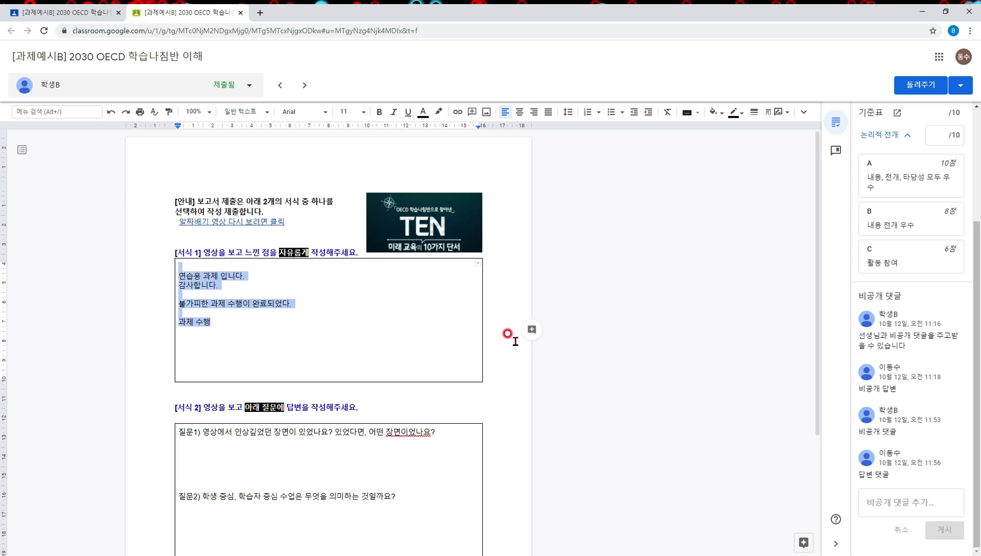
right_click(507, 336)
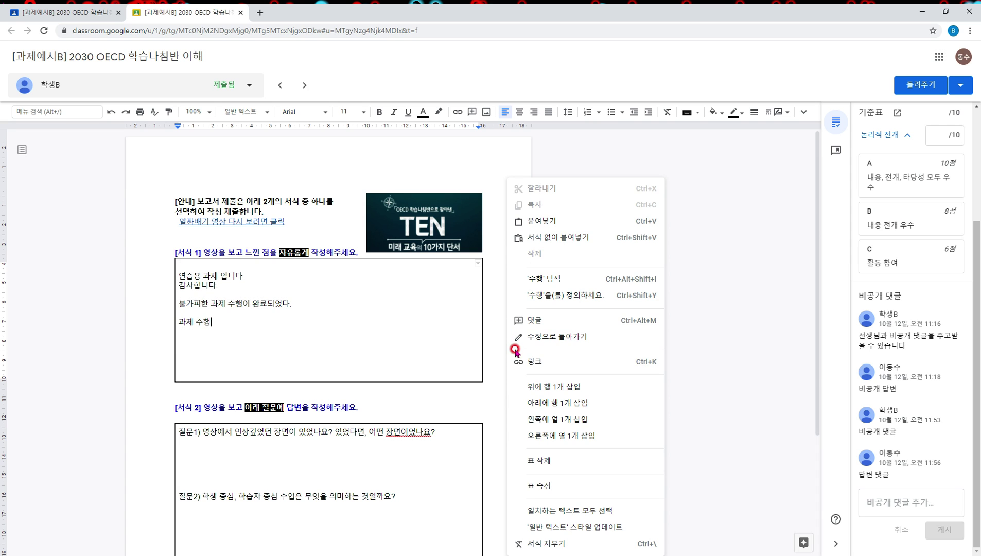
left_click(510, 320)
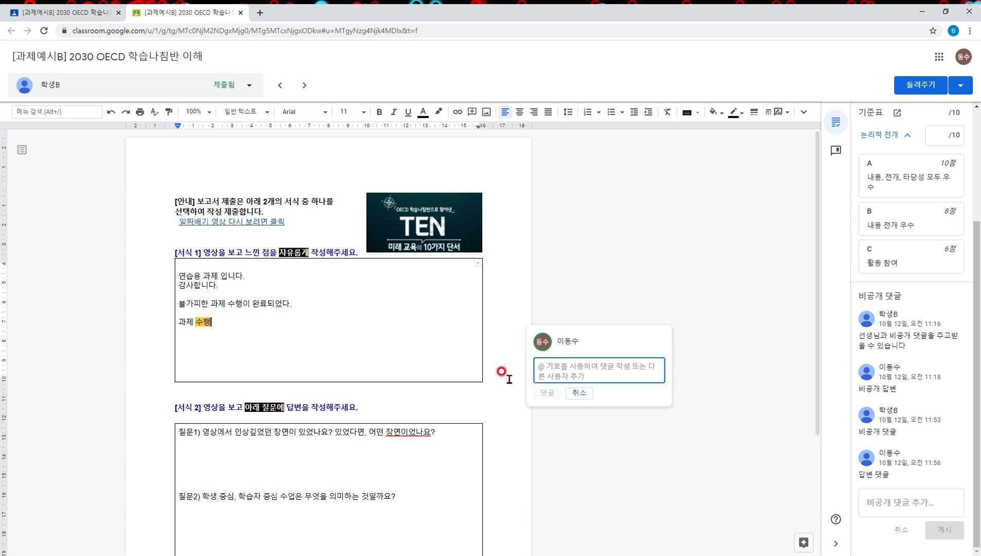
left_click(524, 339)
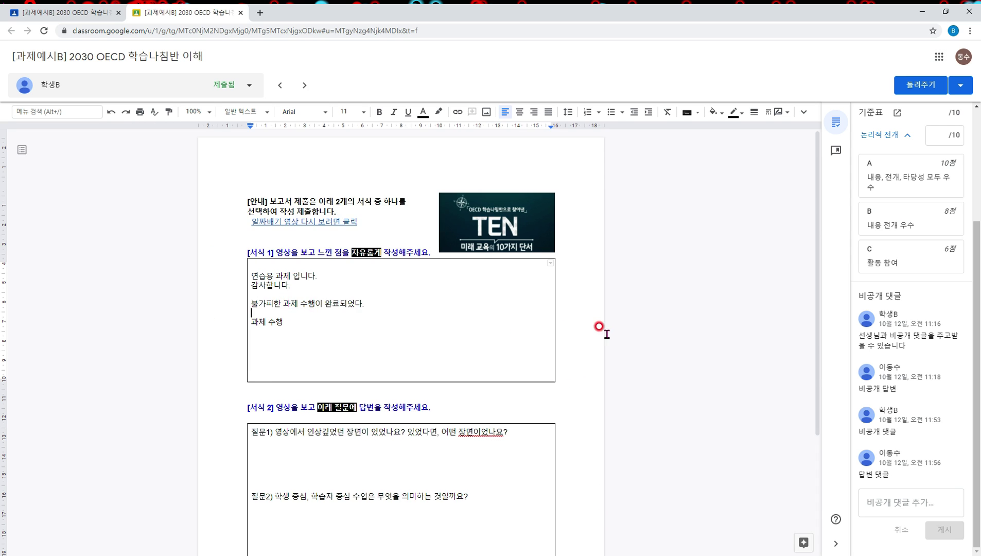
right_click(587, 397)
left_click(603, 405)
Step: Add the comment "댓글" to the word 수행 at the end of the 서식 1 answer
left_click(511, 353)
right_click(601, 378)
left_click(637, 322)
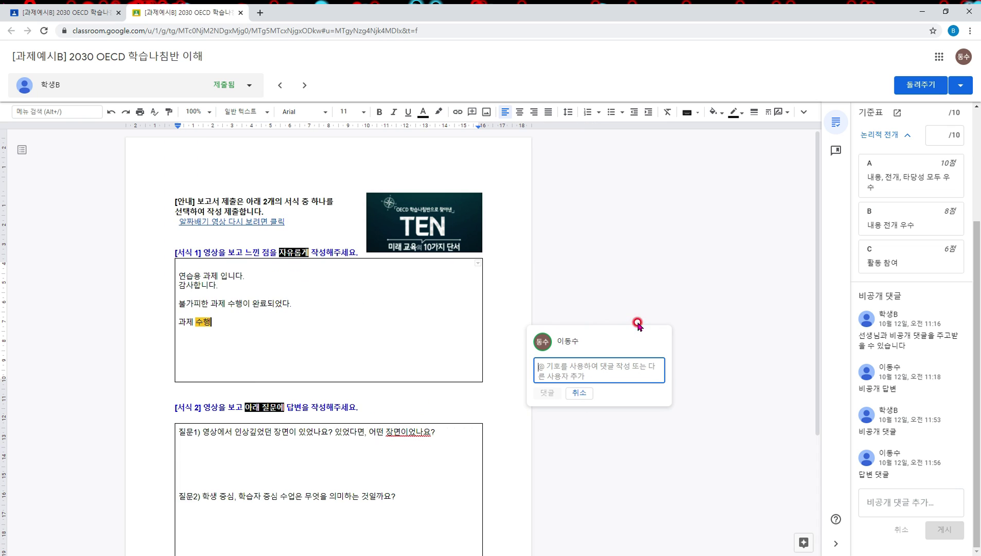
type("대숙")
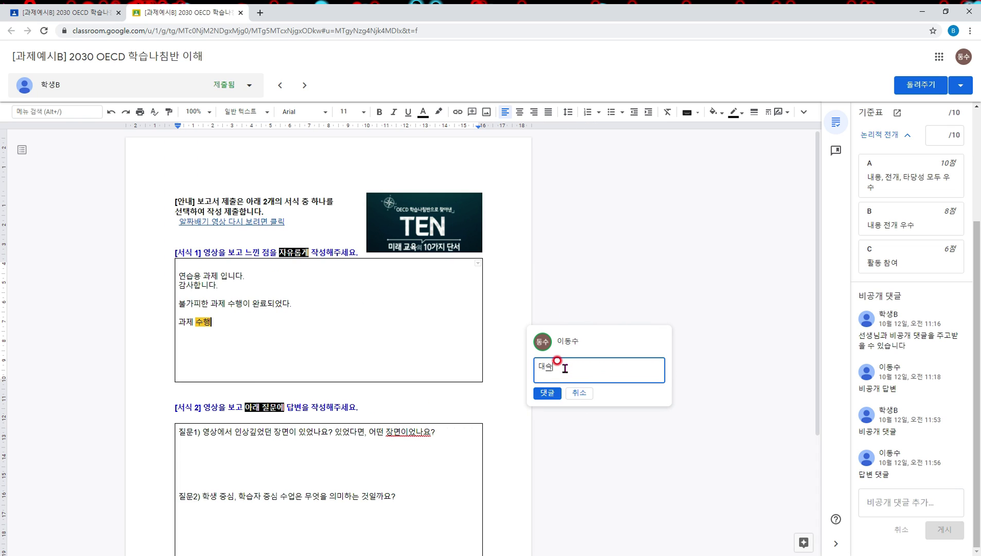
type("ㅅ")
type("글")
left_click(546, 393)
left_click(330, 346)
left_click(232, 273)
left_click(483, 284)
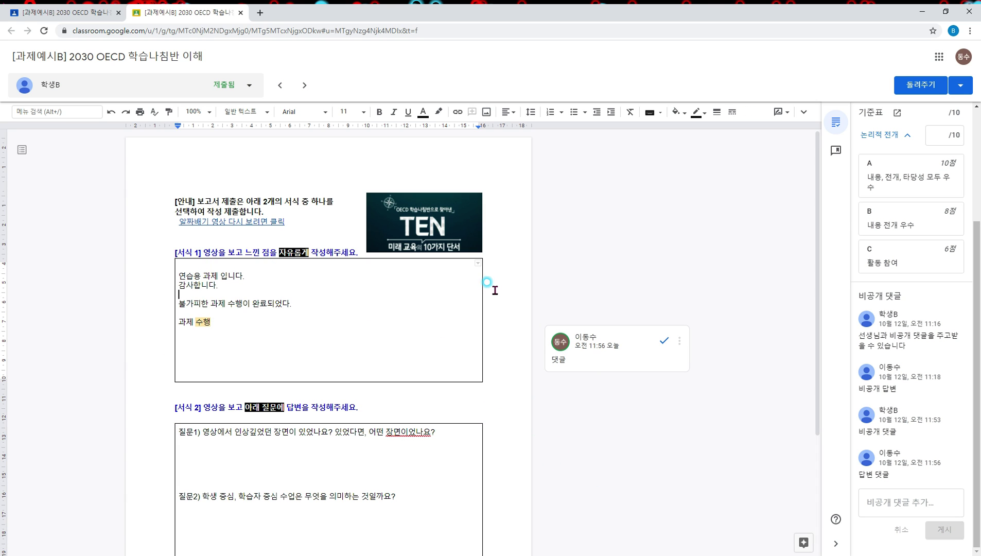
left_click(228, 265)
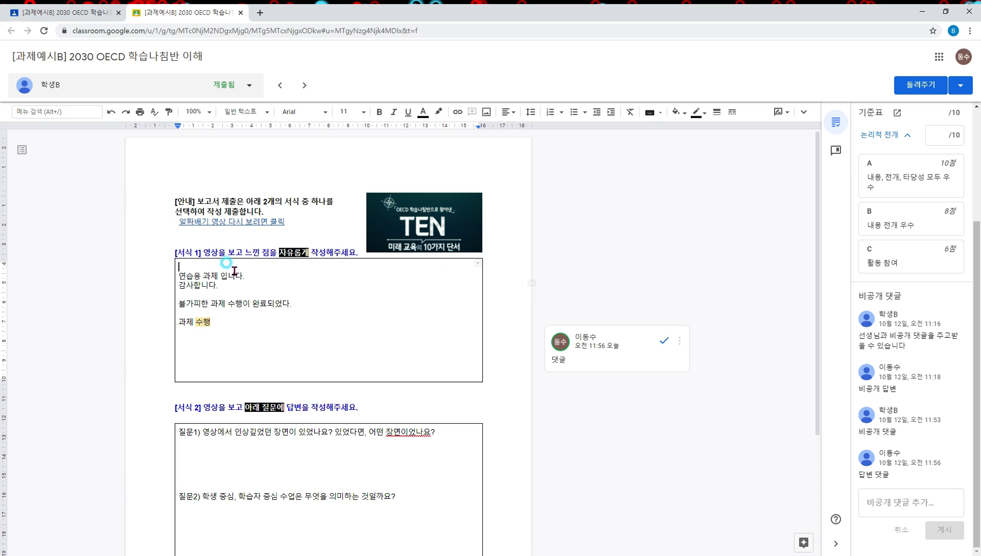
Step: Switch 학생B's document to the direct editing mode 수정
left_click(782, 113)
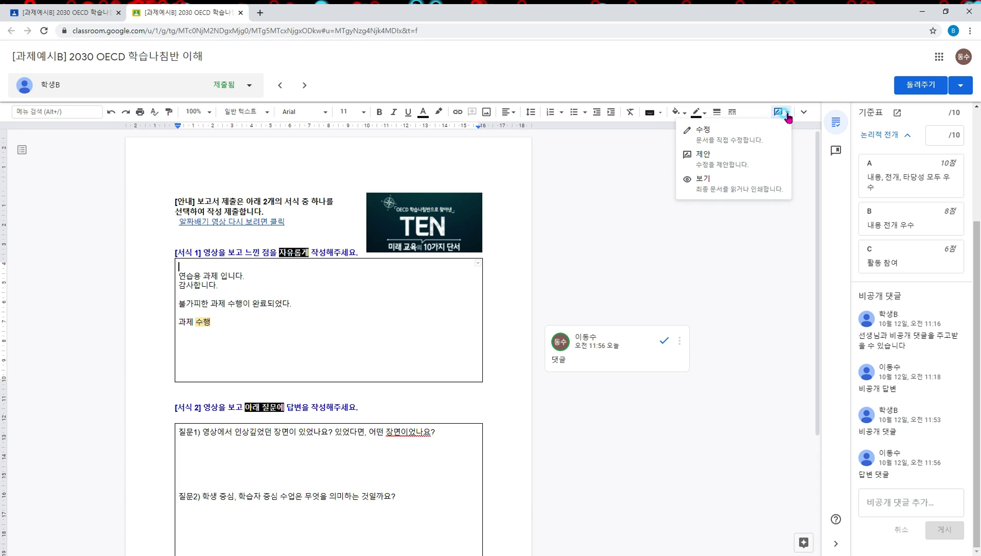
left_click(740, 140)
left_click(782, 113)
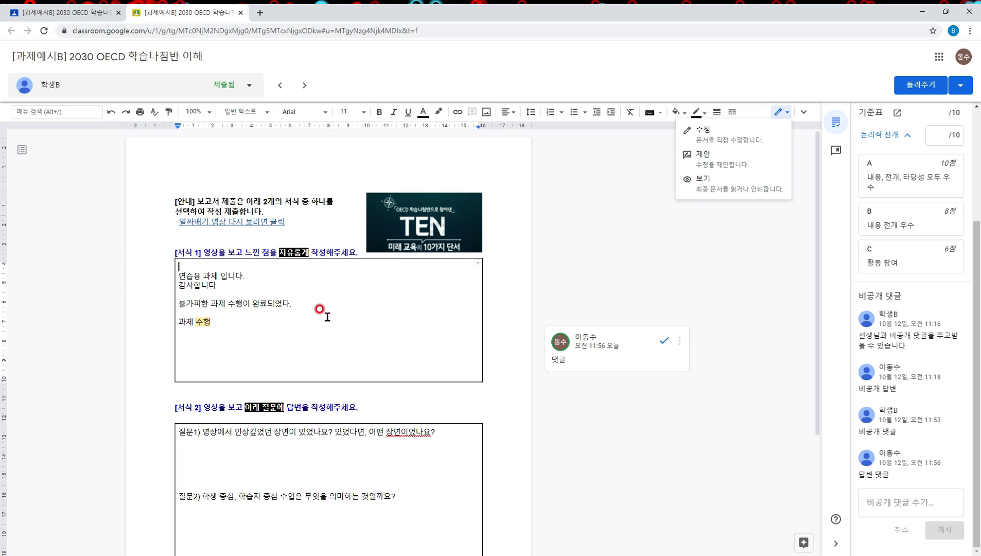
Step: Open the video link "알짜배기 영상 다시 보려면 클릭" from the document and close it again
left_click(273, 221)
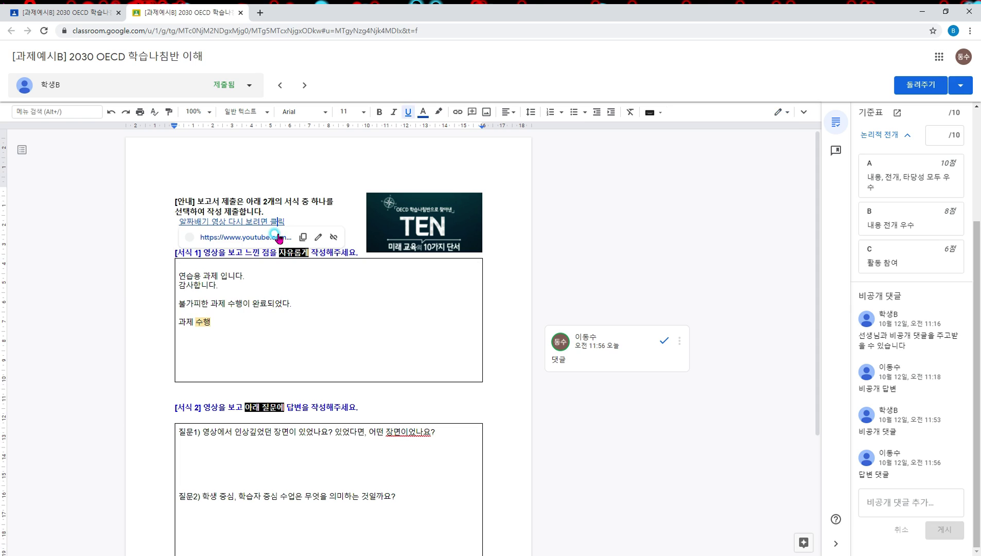
left_click(272, 234)
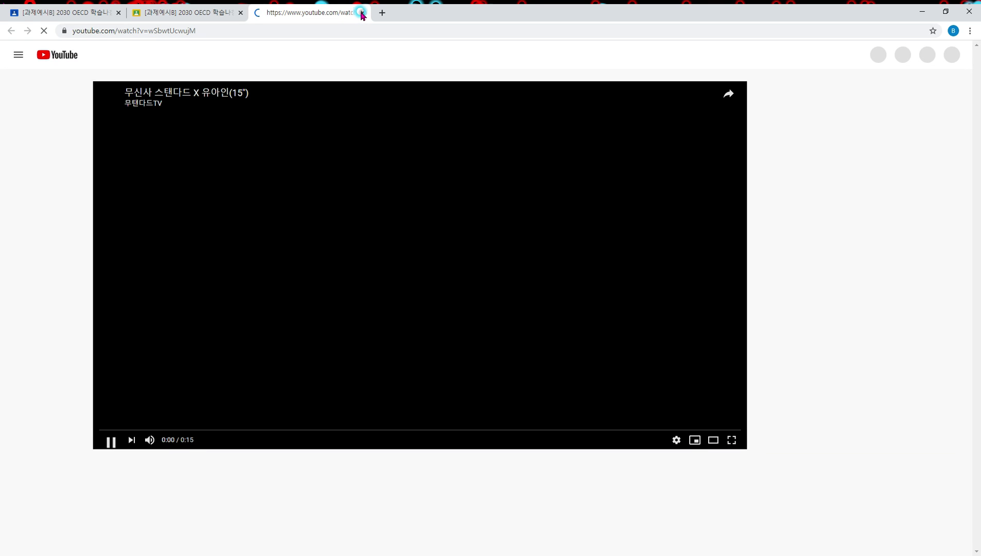
left_click(362, 13)
Step: Try inserting the text "ㅇㅁㄴㅇㄹ" directly after 수행 in the 서식 1 answer and delete it again
type("ㅇㅁㄴㅇㄹ")
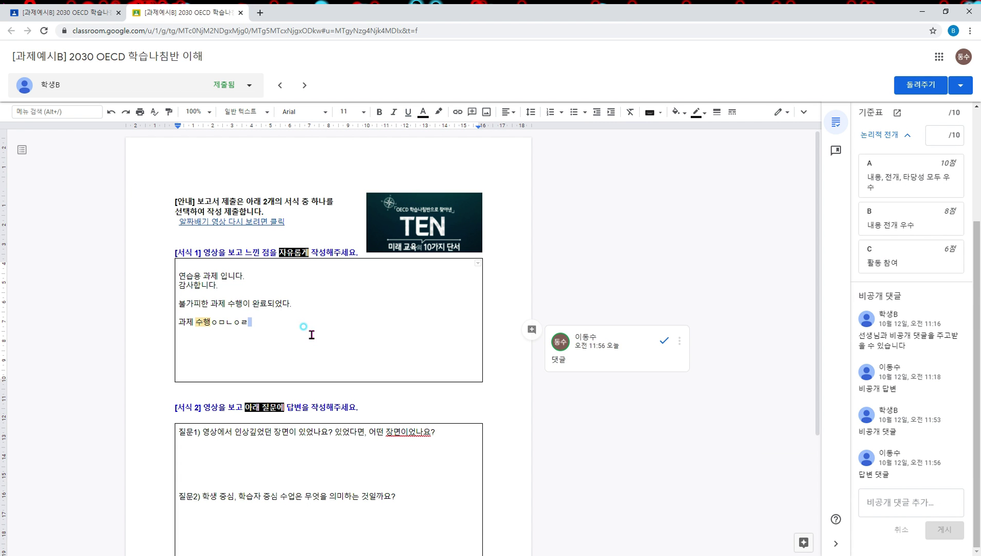
key("BackSpace")
key("BackSpace")
key("BackSpace")
key("BackSpace")
type("ㅣ")
key("BackSpace")
Step: In 제안 mode, suggest replacing "불가피한 과제 수행이 완료되었다." in the 서식 1 answer with "바로 수정해야하는 내용으로 글을 바꿔주시면, 혹은 선생님의 의견을 달아주시면,"
left_click(781, 112)
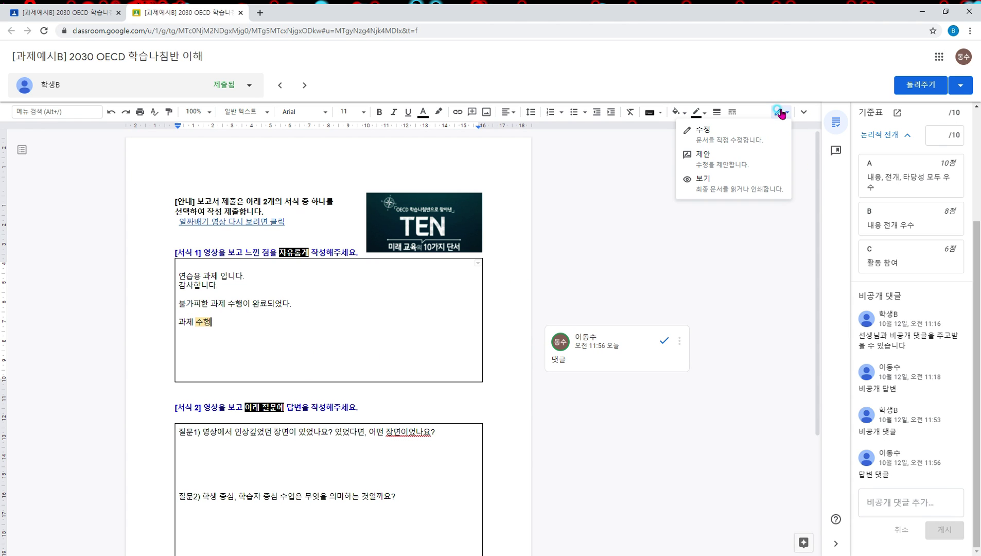
left_click(745, 168)
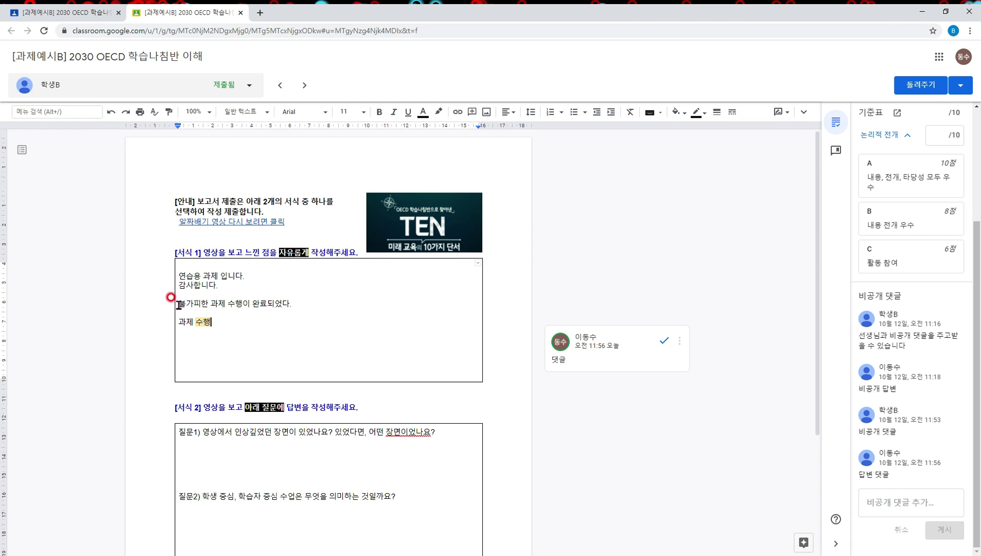
left_click_drag(180, 305, 321, 305)
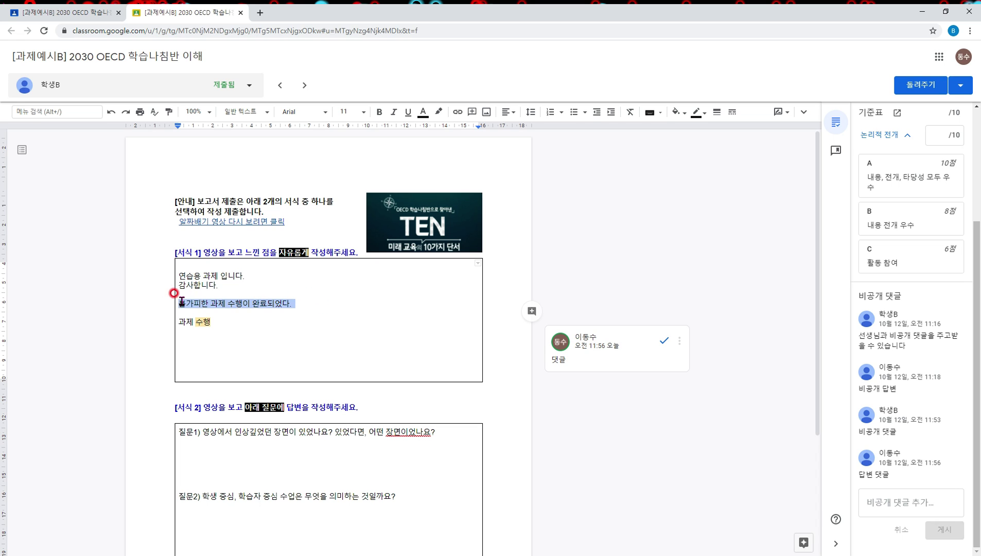
left_click_drag(180, 303, 324, 303)
type("ㅇ")
key("BackSpace")
type("바로 수정해야하는")
type(" 내용으로 글으")
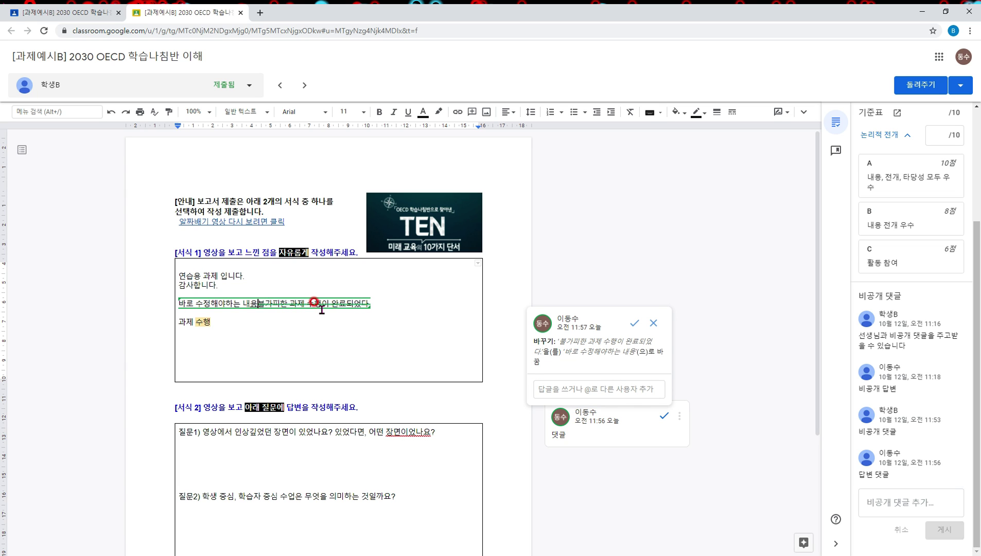
type("ㄹ 바꿔주시면, ")
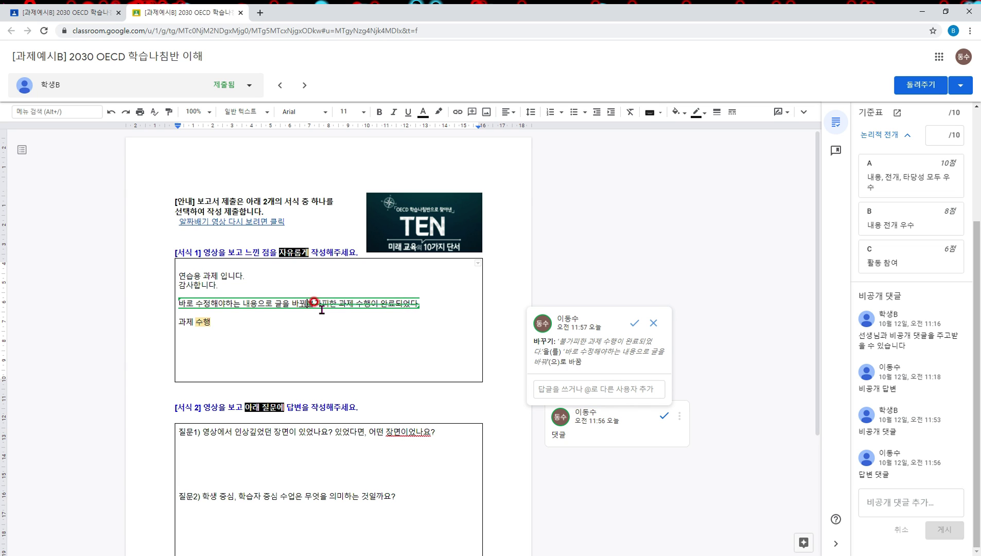
type("혹은 선생님으")
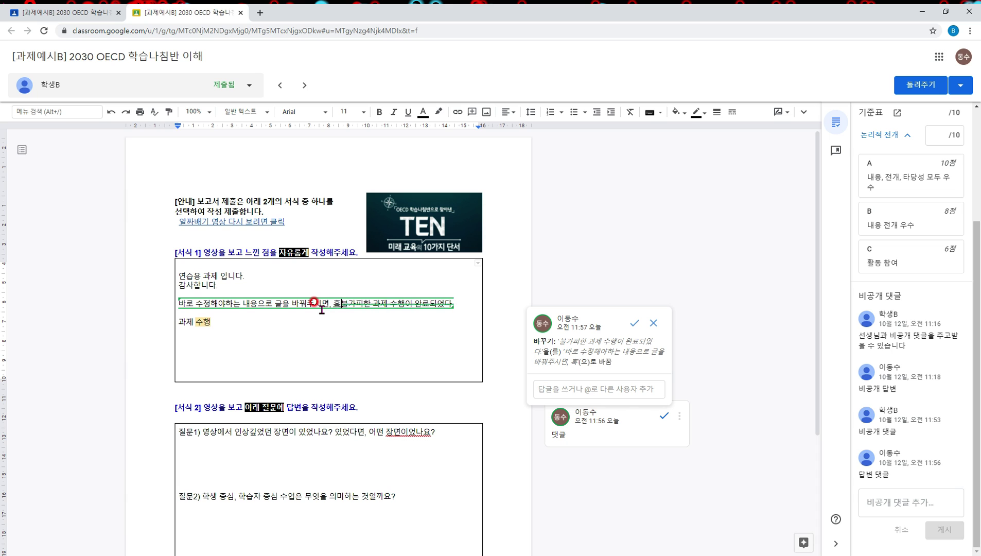
type("ㅣ 의견을 달아주시")
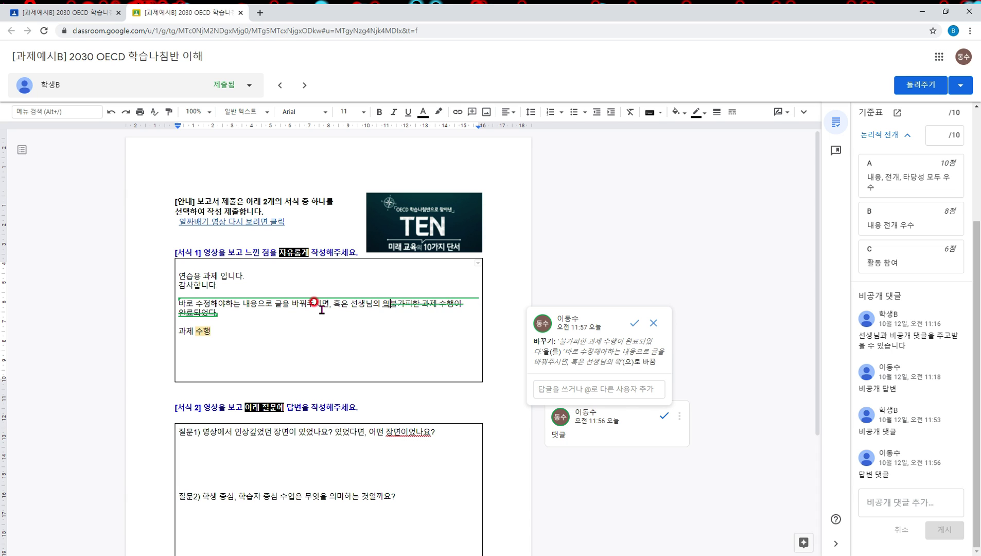
type("면,")
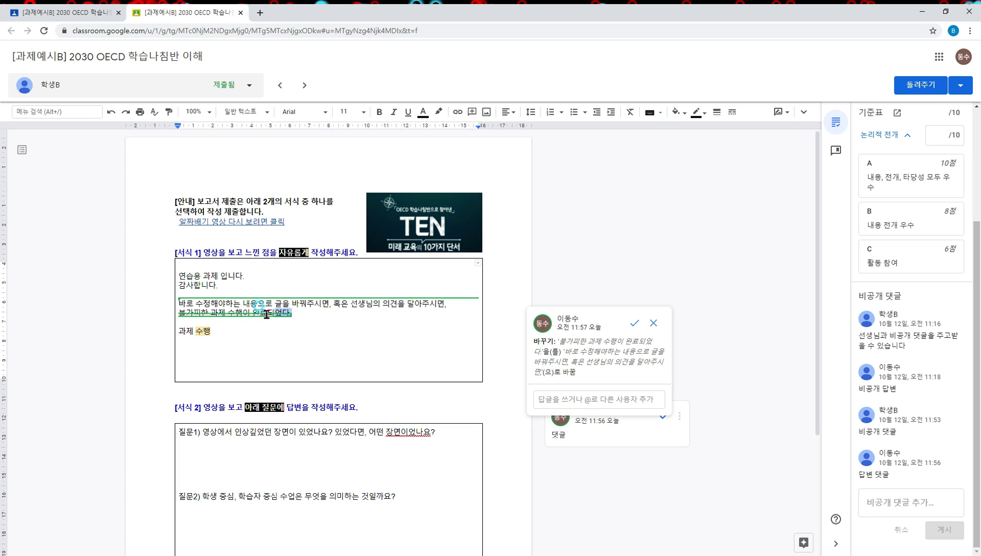
Step: Accept the suggested sentence replacement in the 서식 1 answer and resolve the "댓글" comment on 수행
left_click_drag(274, 314, 189, 313)
left_click(182, 312)
left_click_drag(191, 304, 430, 305)
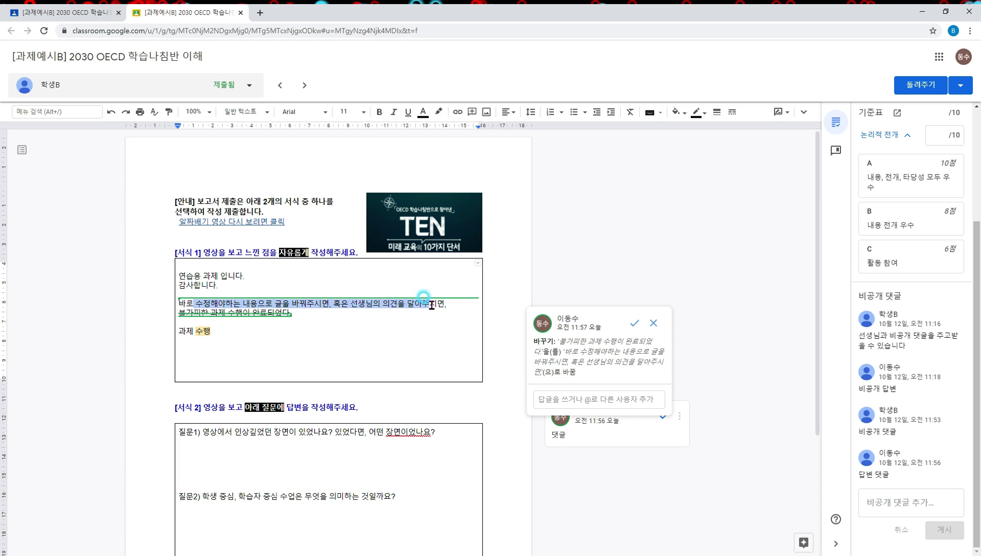
left_click(387, 359)
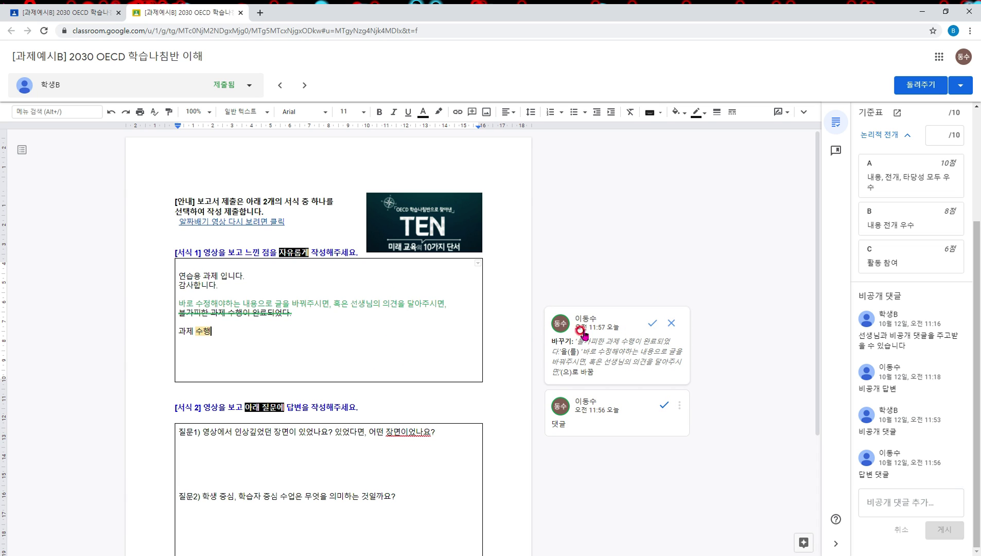
left_click(652, 323)
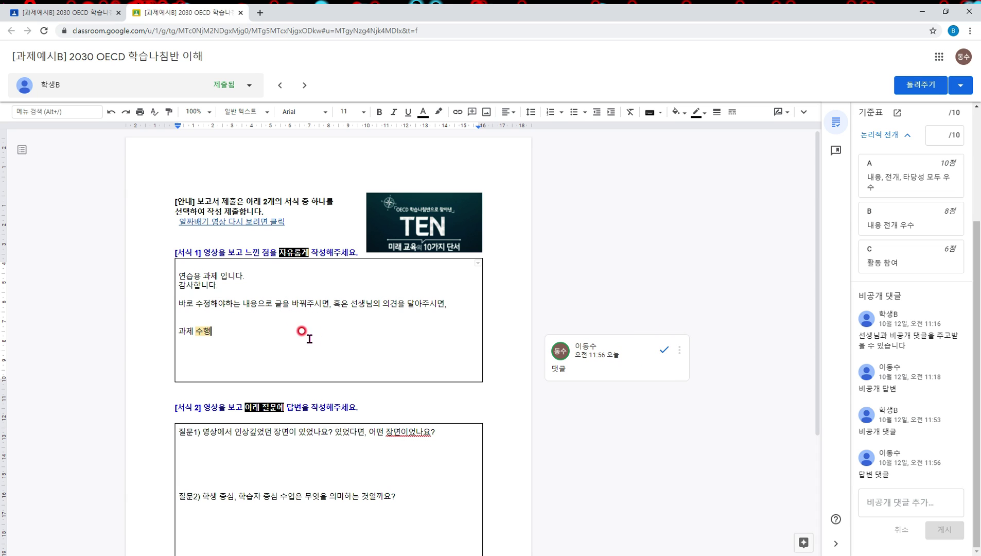
left_click(664, 350)
Step: In 제안 mode, suggest replacing the sentence starting with "바로 수정해야하는" in the 서식 1 answer with "그대로 그 위에서 작업을 진행하시면 됩니다."
left_click(379, 303)
left_click(782, 114)
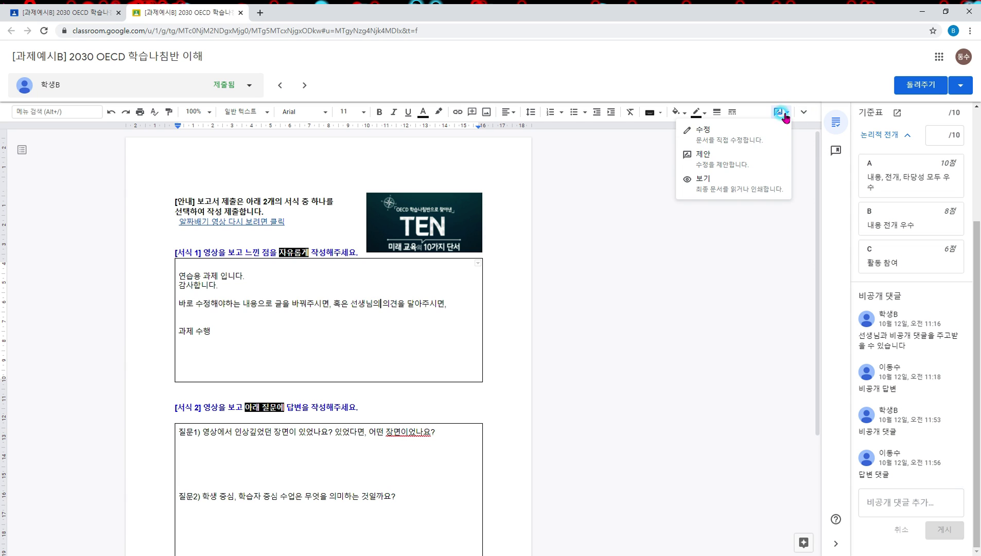
left_click(739, 160)
left_click_drag(451, 303, 164, 298)
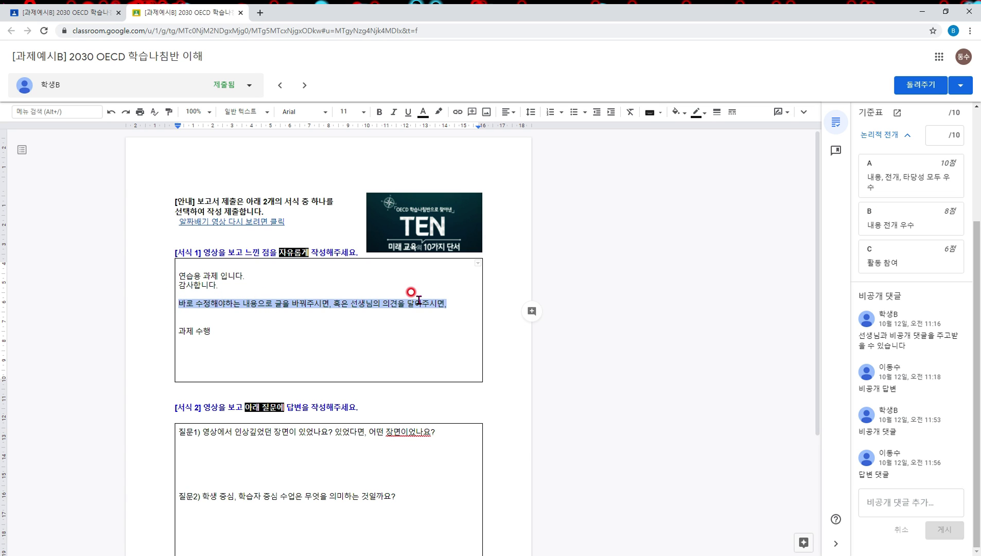
type("그대로 그 왕")
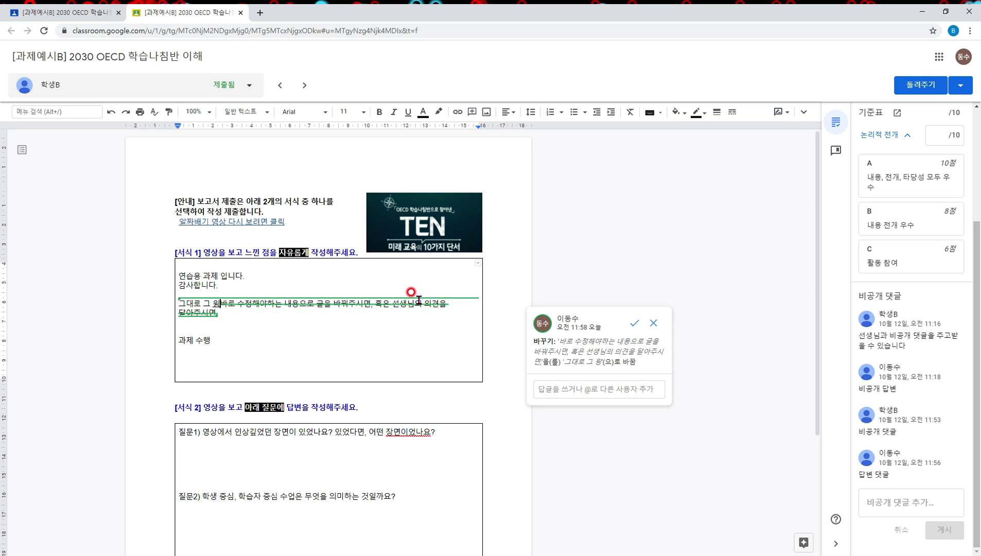
key("BackSpace")
type("위에서 작업을 지")
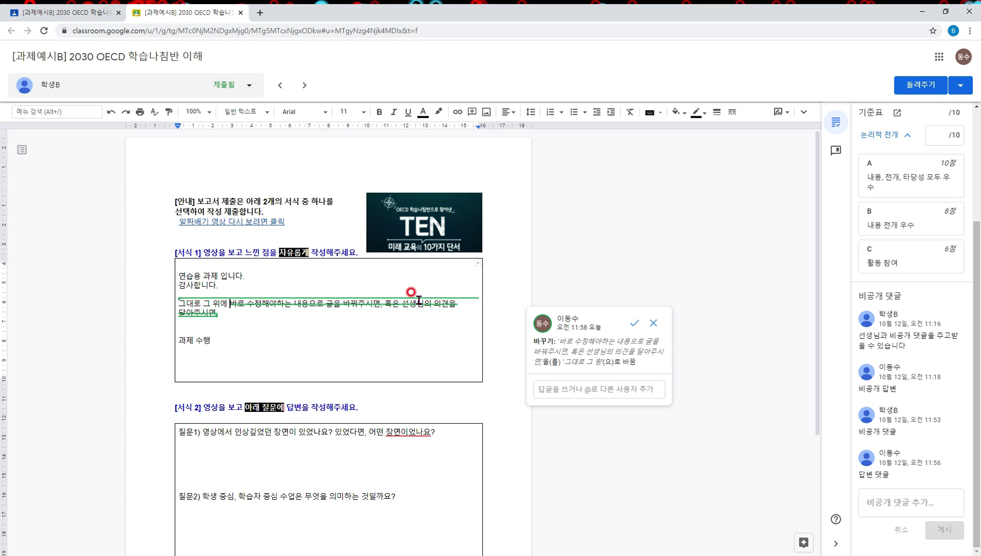
type("진행하시면 됩니")
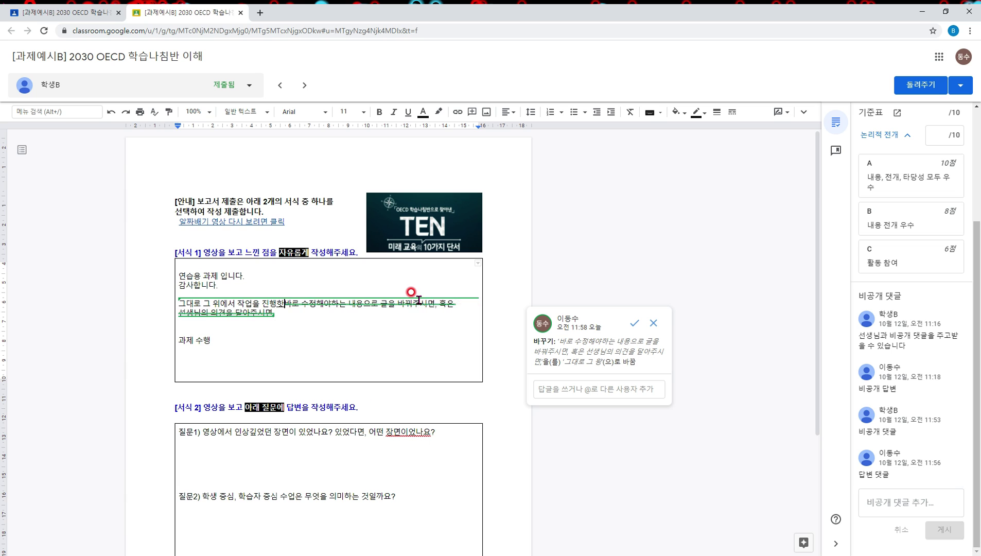
type("다.")
key("Return")
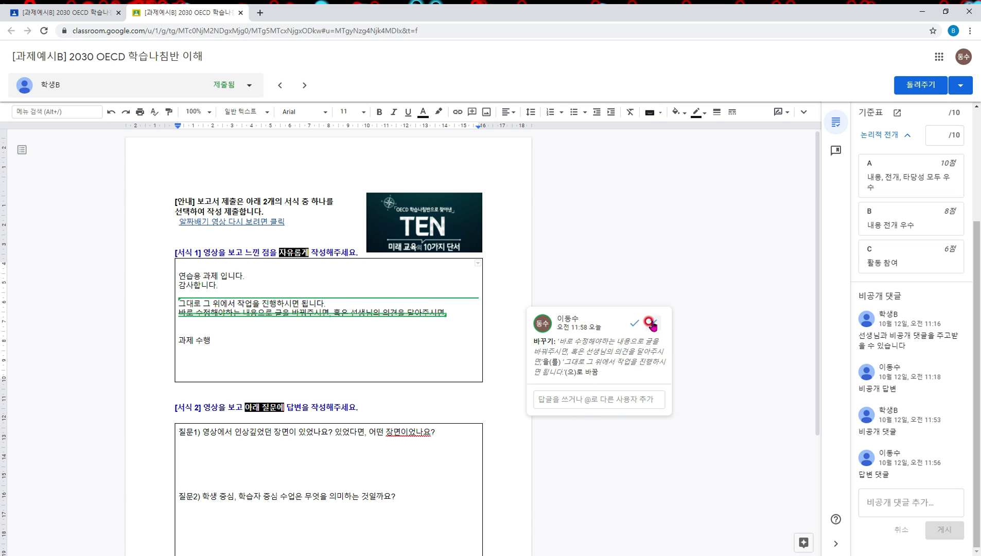
Step: Reject the suggested replacement "그대로 그 위에서 작업을 진행하시면 됩니다." in the 서식 1 answer
left_click(709, 328)
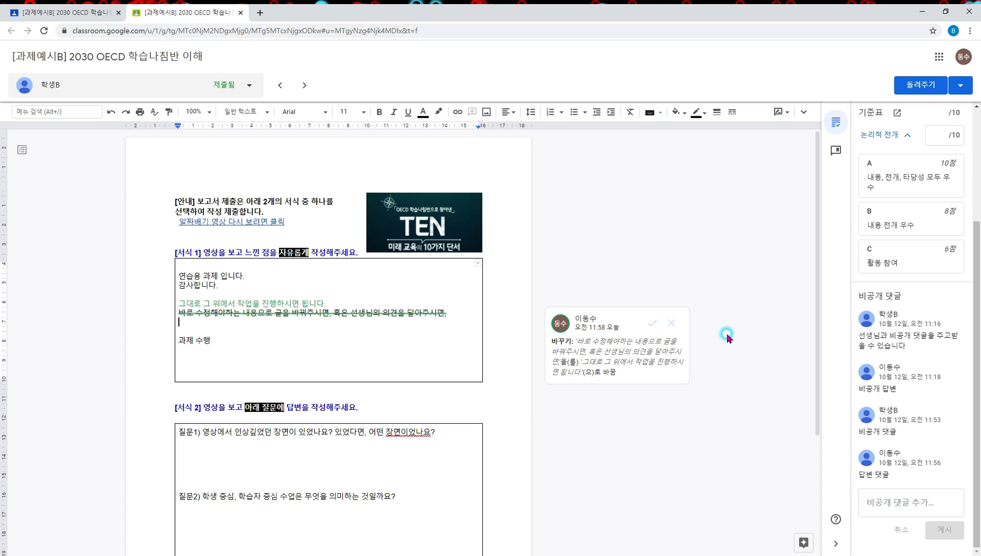
left_click(653, 324)
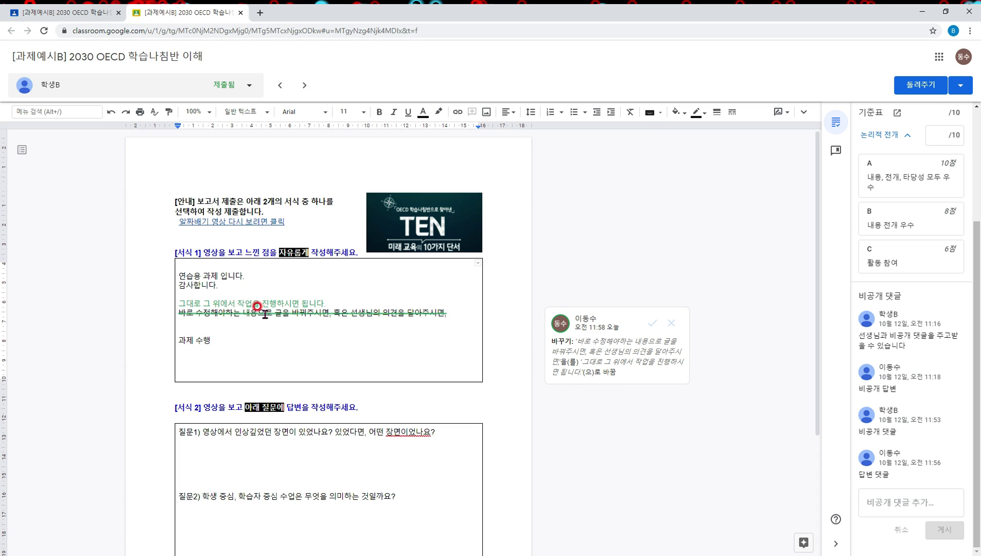
left_click(671, 324)
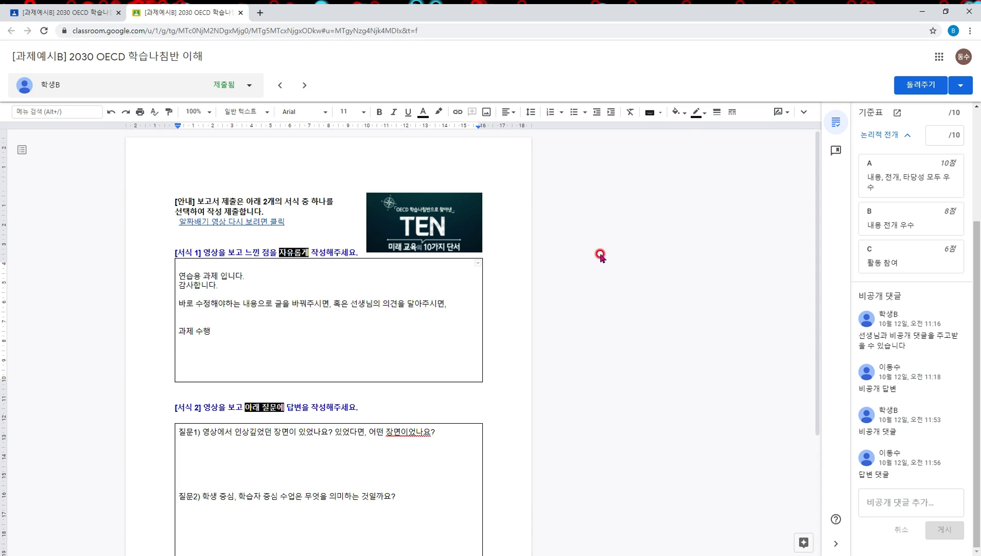
Step: Return the assignment to 학생B without a grade and confirm the return
scroll(369, 218, "down", 1)
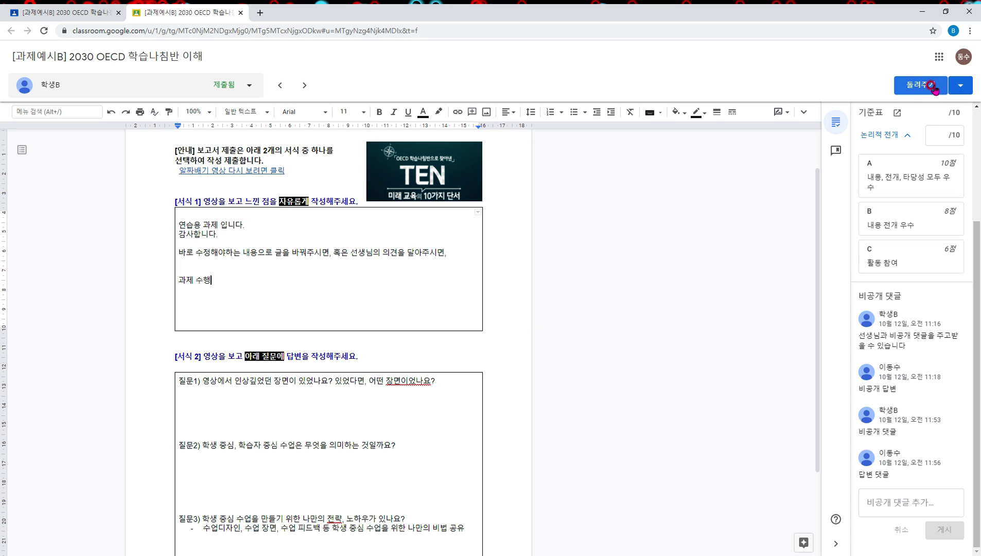
left_click(960, 85)
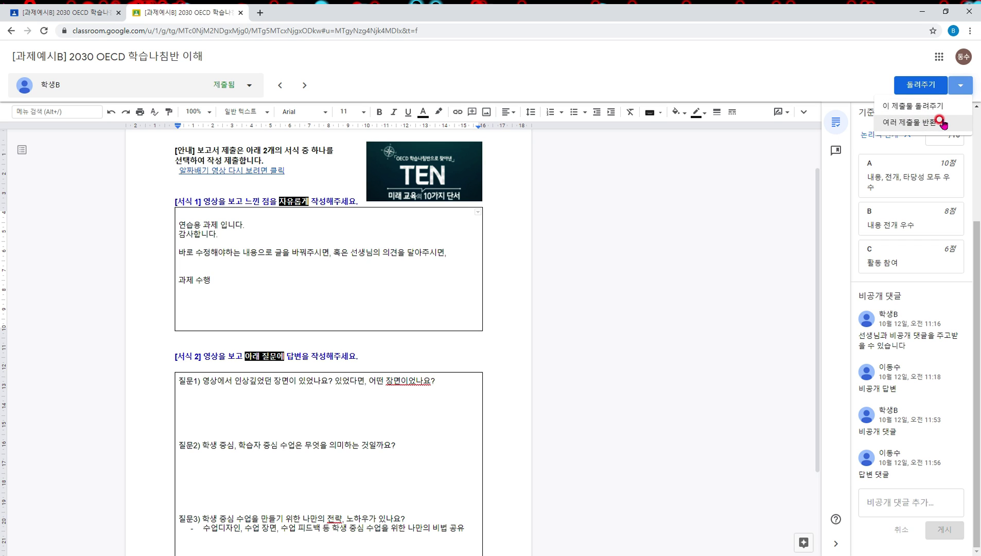
left_click(959, 86)
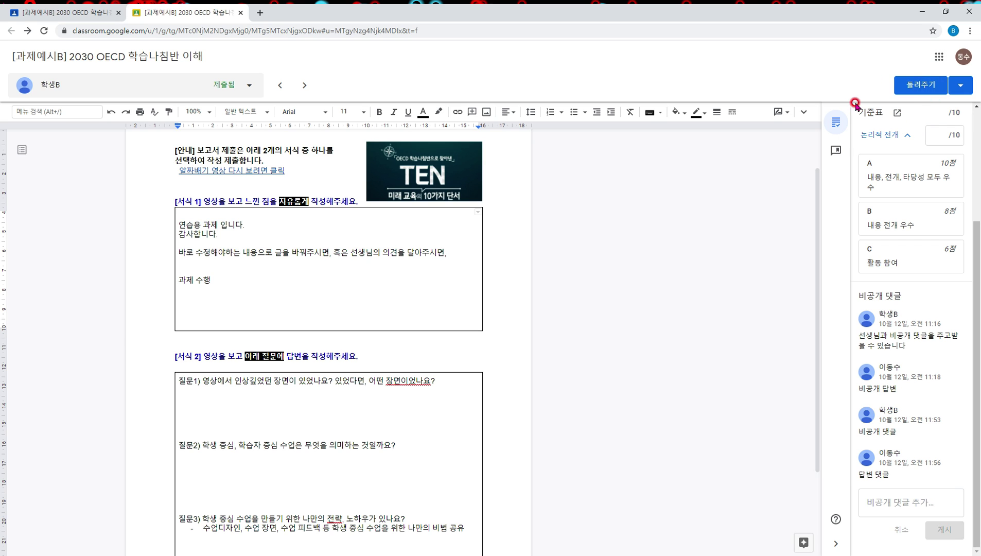
left_click(932, 89)
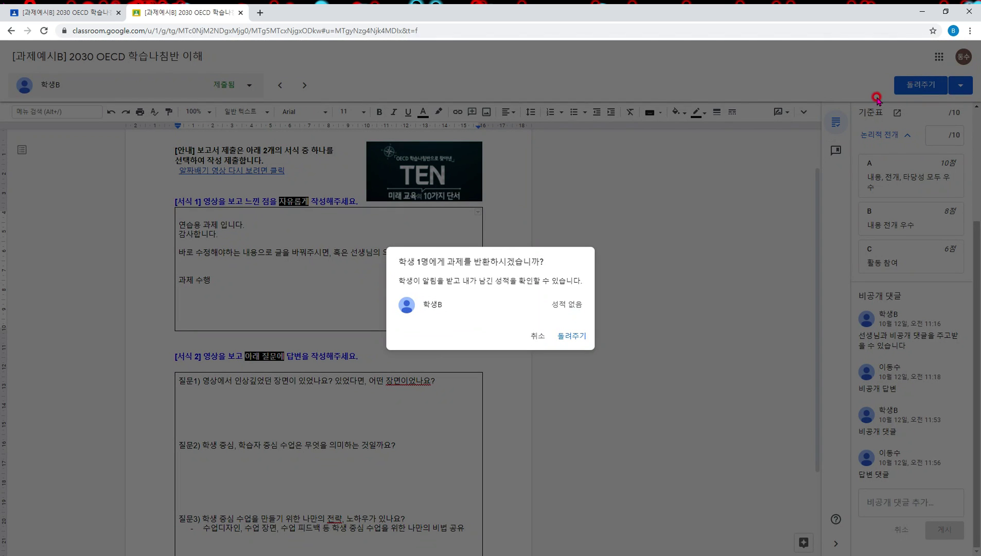
left_click(571, 337)
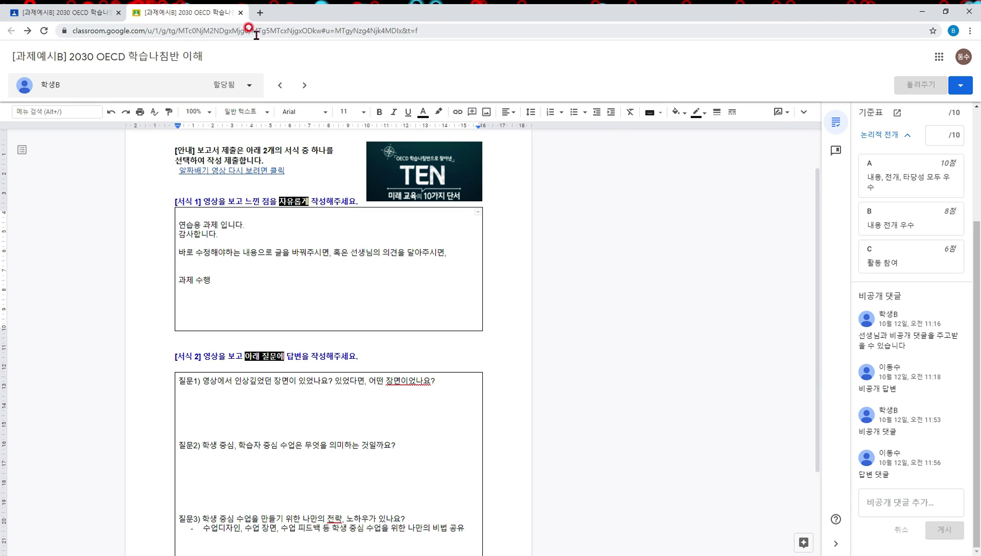
left_click(449, 260)
left_click_drag(442, 255, 234, 252)
left_click(960, 85)
left_click(932, 86)
Step: Close 학생B's submission and open 학생C's submitted document from the student work page
left_click(244, 12)
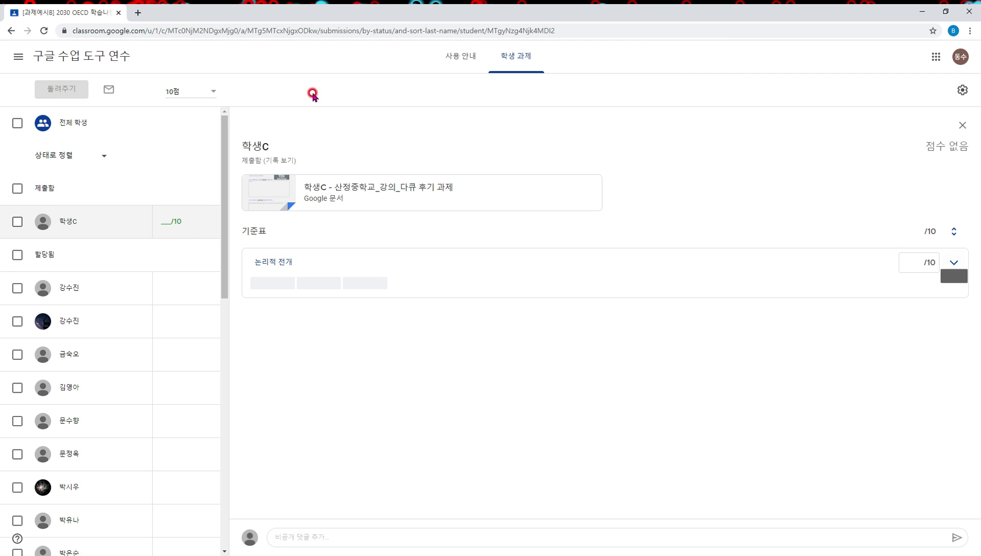
left_click(11, 31)
left_click(82, 55)
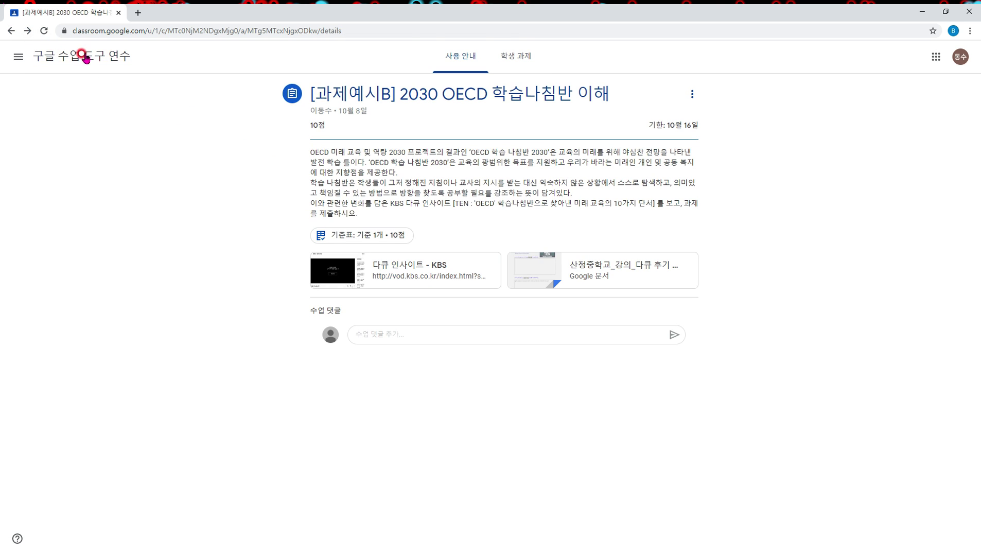
left_click(29, 31)
left_click(416, 181)
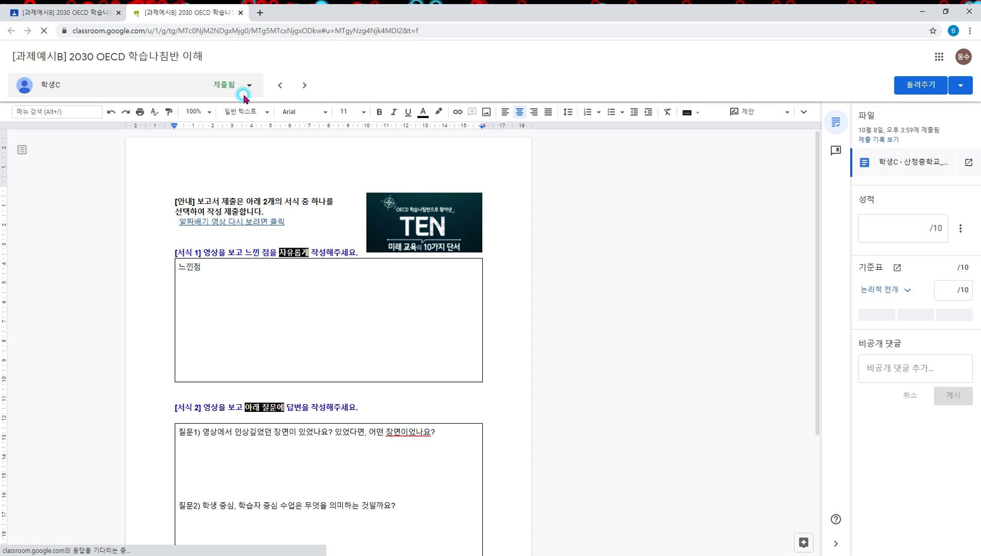
Step: Open the option to return several submissions at once (여러 제출물 반환) and cancel it without selecting anyone
left_click(960, 90)
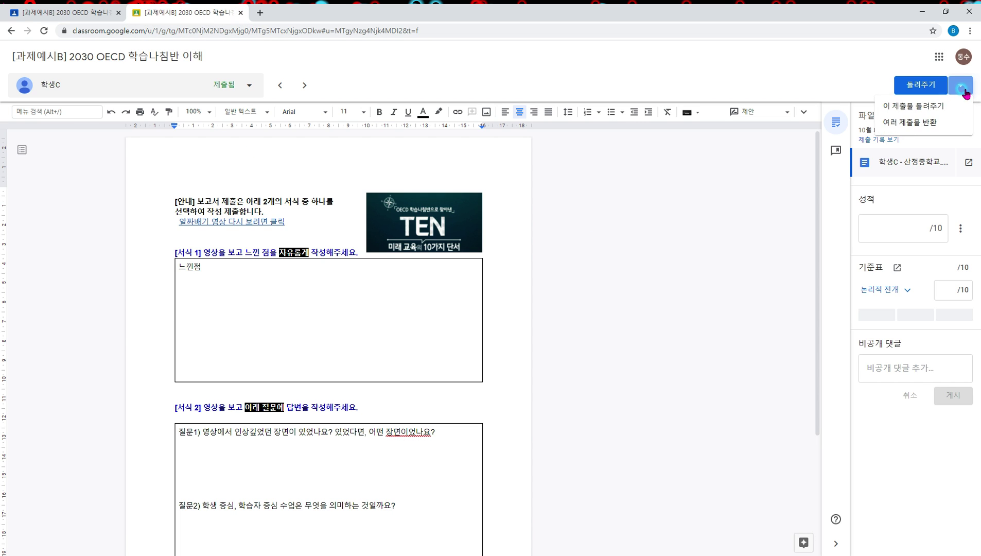
left_click(932, 125)
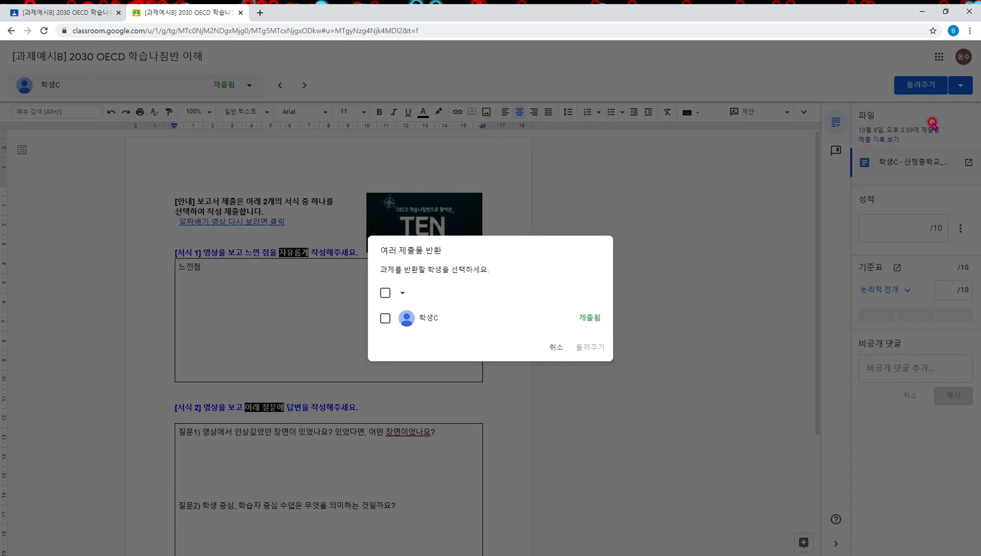
left_click(555, 344)
Step: Enter draft grades of 23 for 학생D and 123 for the following student, moving on to the next submission
left_click(287, 87)
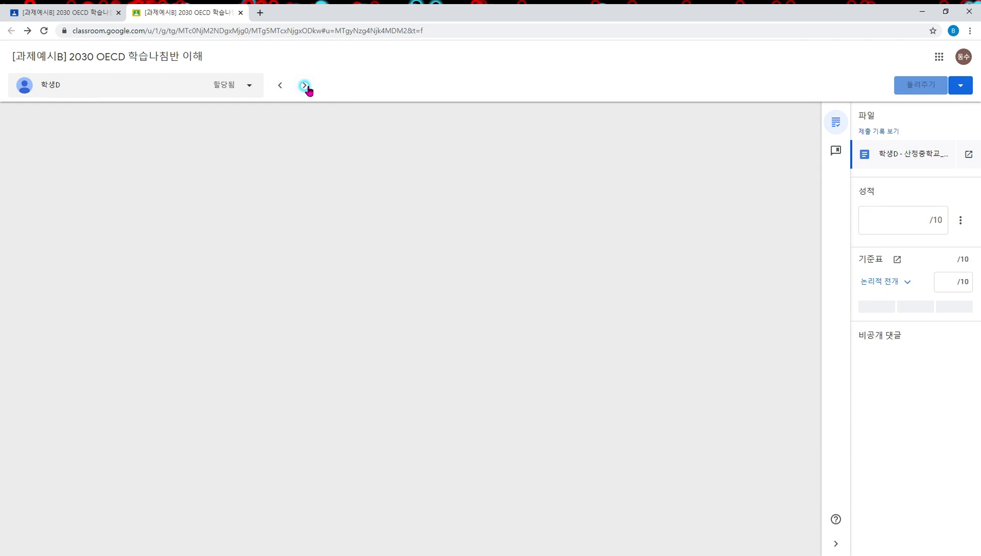
left_click(924, 221)
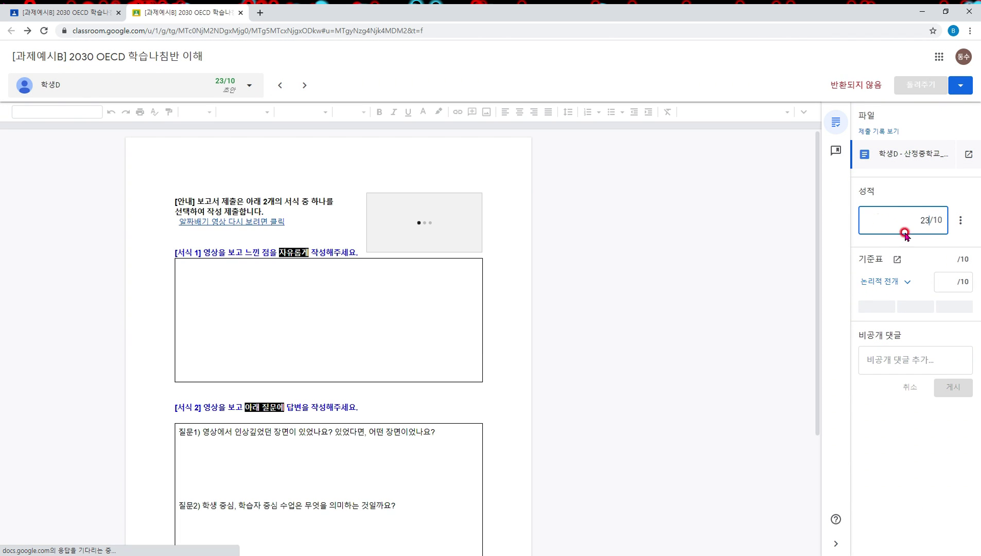
left_click(307, 88)
left_click(922, 220)
type("123")
left_click(305, 85)
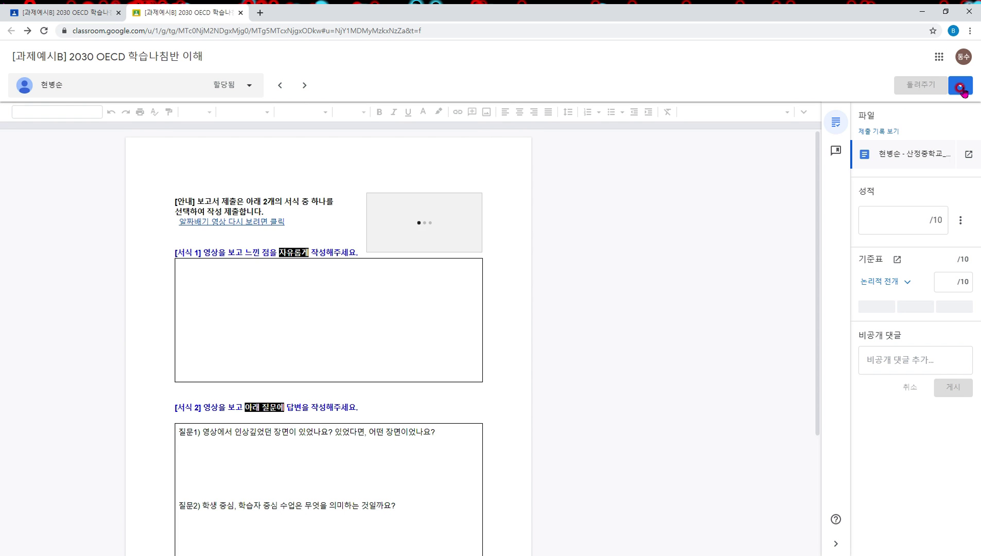
Step: Check which graded students are selected under 여러 제출물 반환, cancel the return and close the submission viewer
left_click(961, 86)
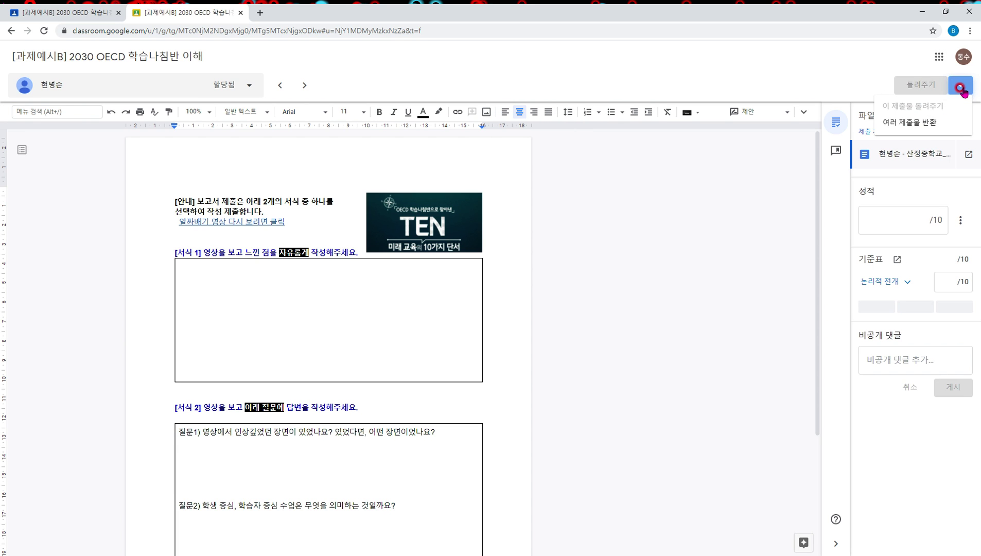
left_click(925, 127)
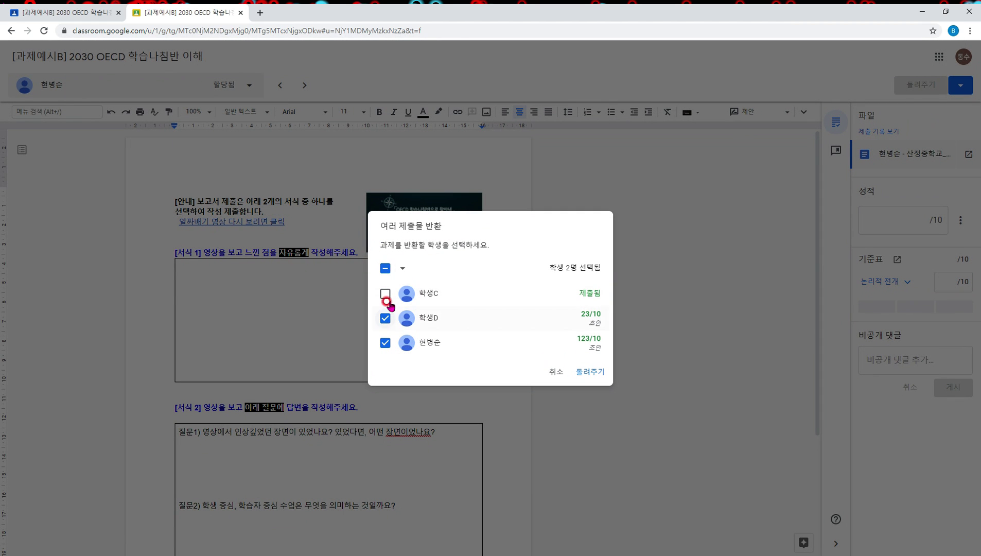
left_click(553, 369)
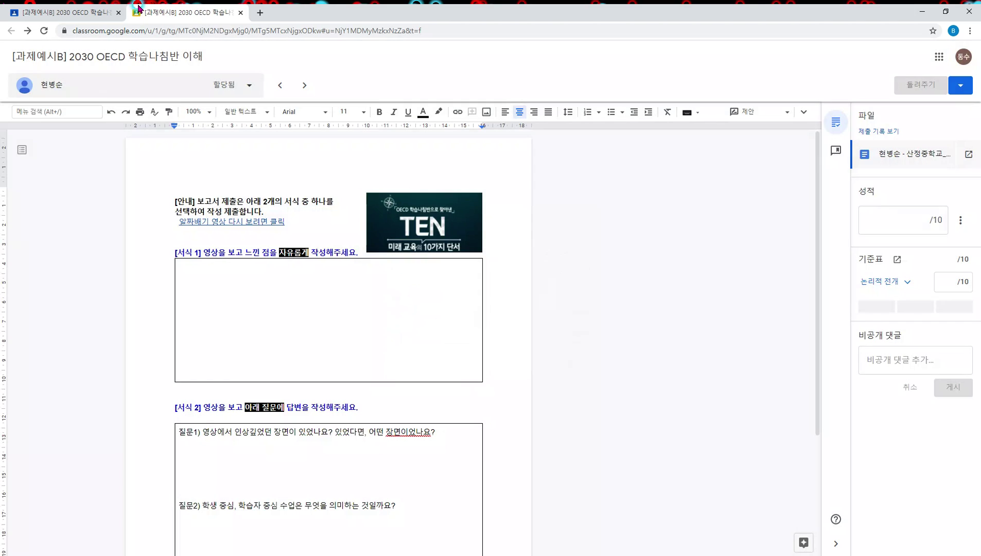
left_click(240, 13)
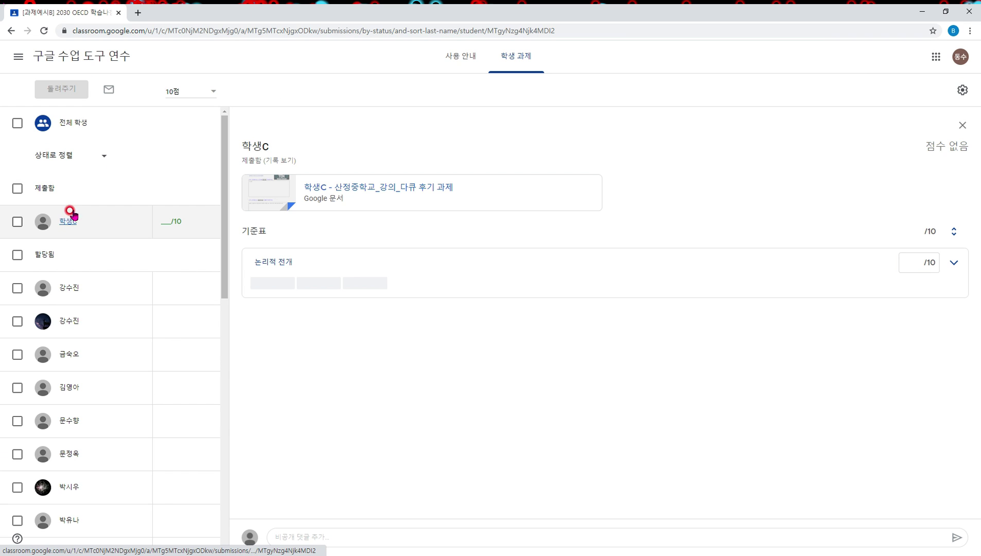
Step: Show the 제출함 submissions and enter a draft grade of 123 for 학생B in the student list
left_click(45, 185)
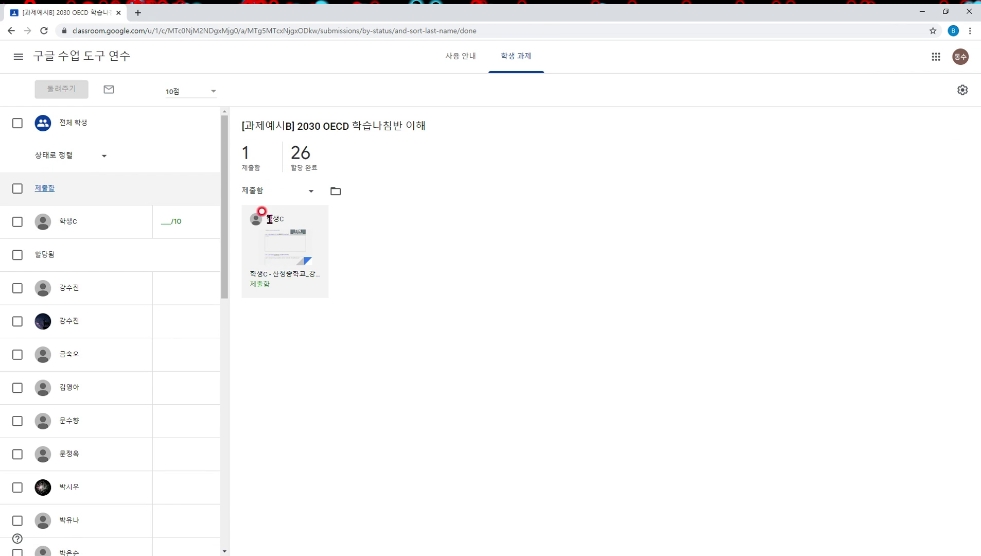
scroll(179, 274, "down", 11)
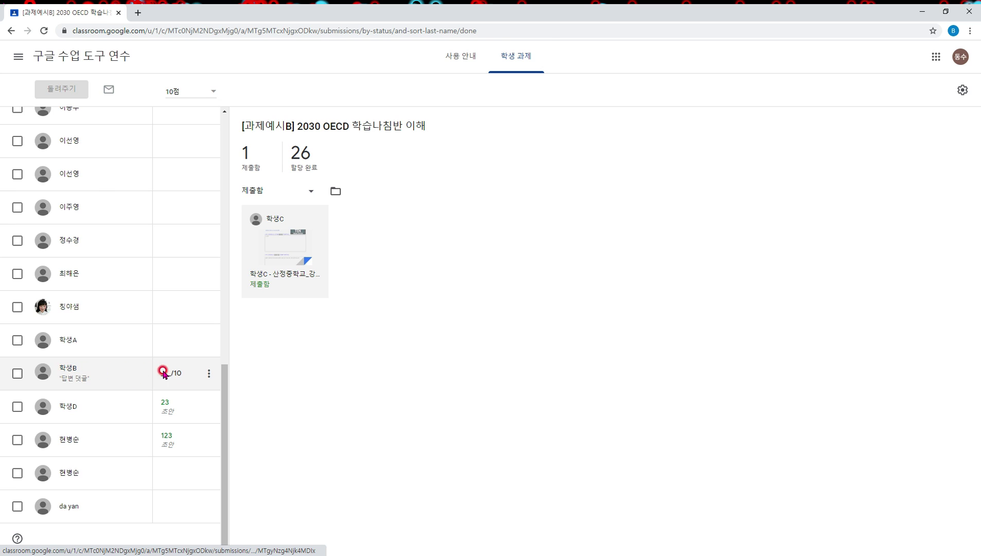
left_click(172, 374)
left_click(172, 374)
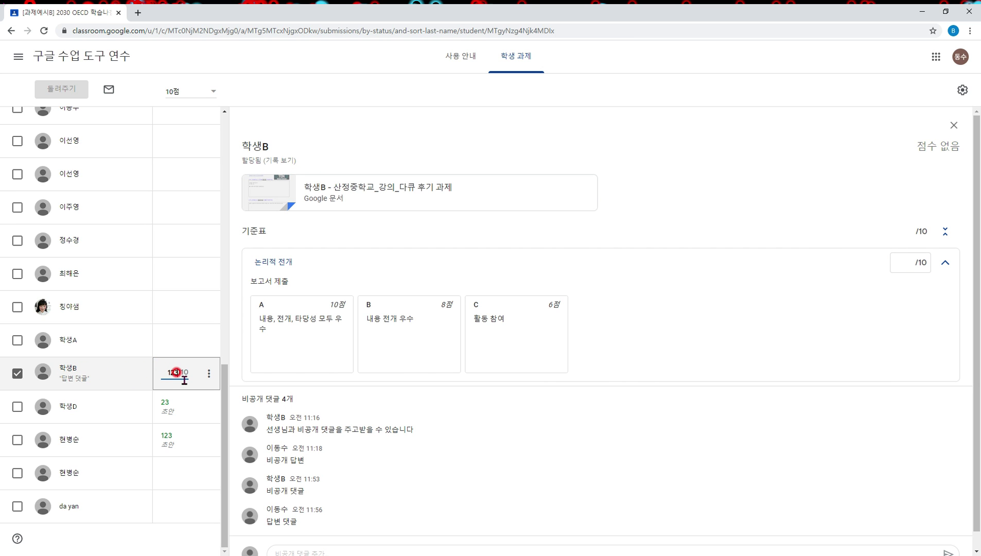
type("1")
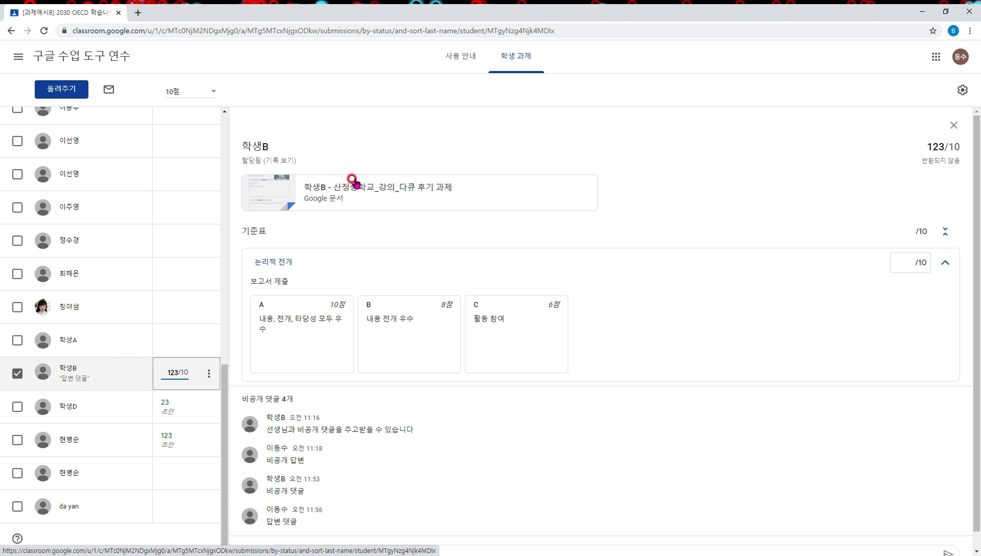
Step: Go to the Classroom home page and open [과제예시B]'s student work from the 구글 수업 도구 연수 class card
left_click(67, 58)
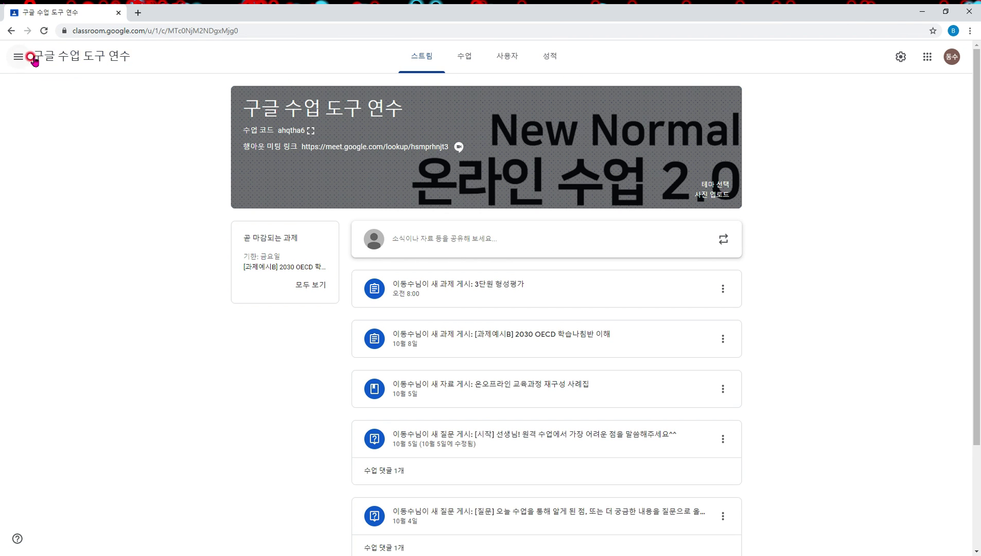
left_click(11, 31)
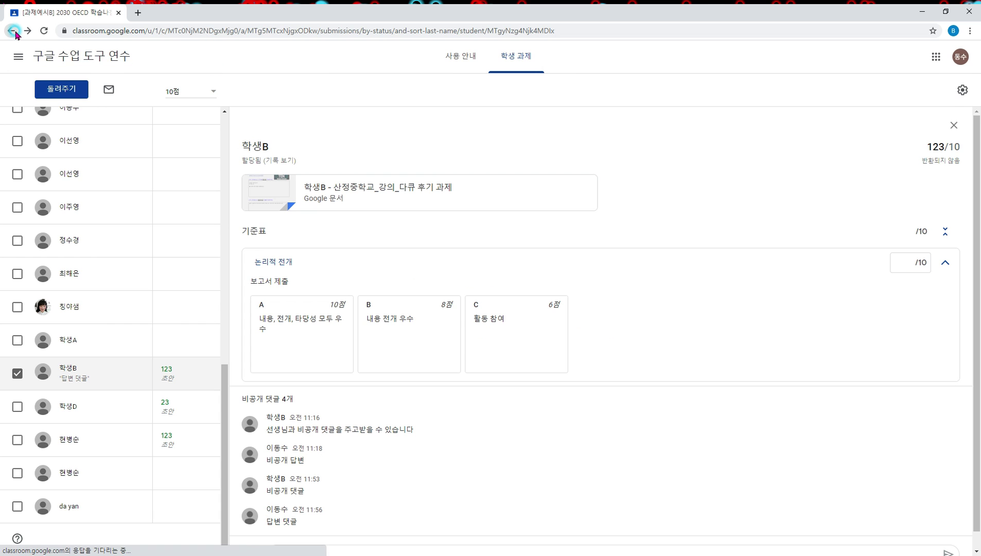
left_click(935, 56)
left_click(945, 108)
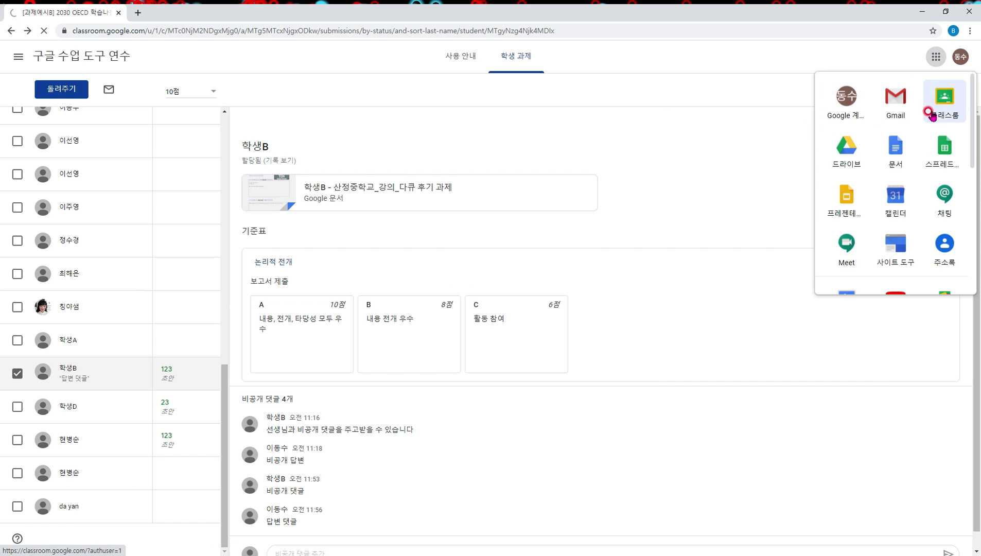
left_click(944, 101)
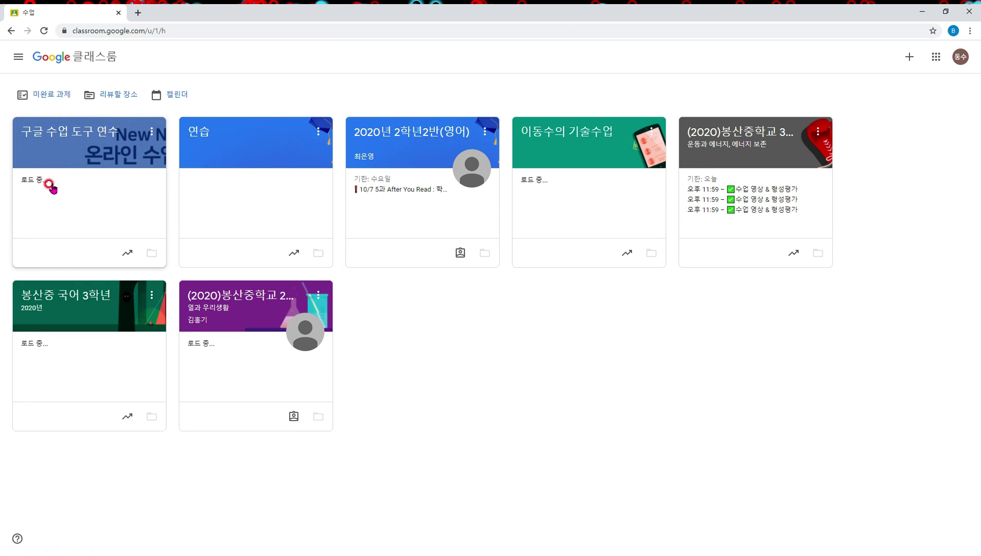
left_click(60, 190)
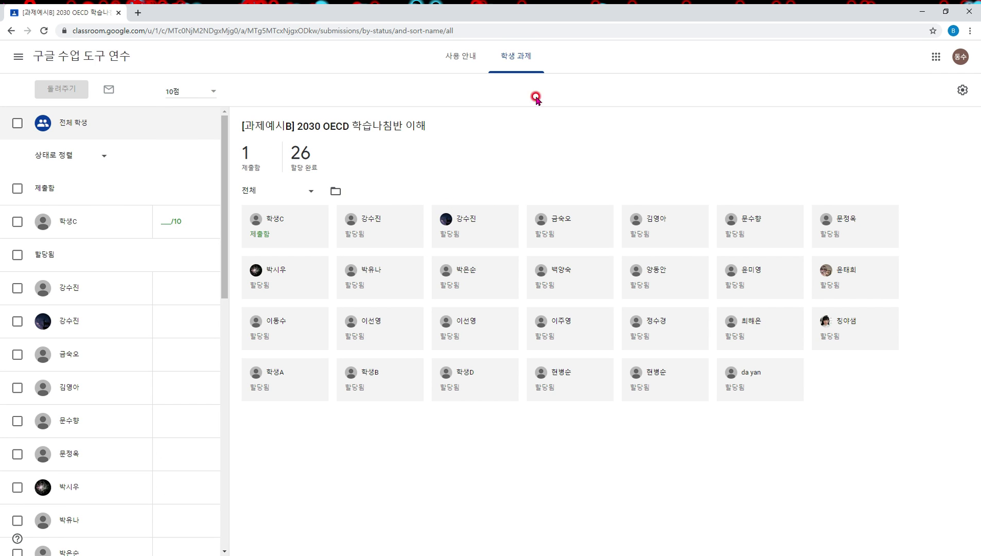
Step: Open [과제예시B]'s student work from its post in the class stream and go back to the stream
left_click(100, 62)
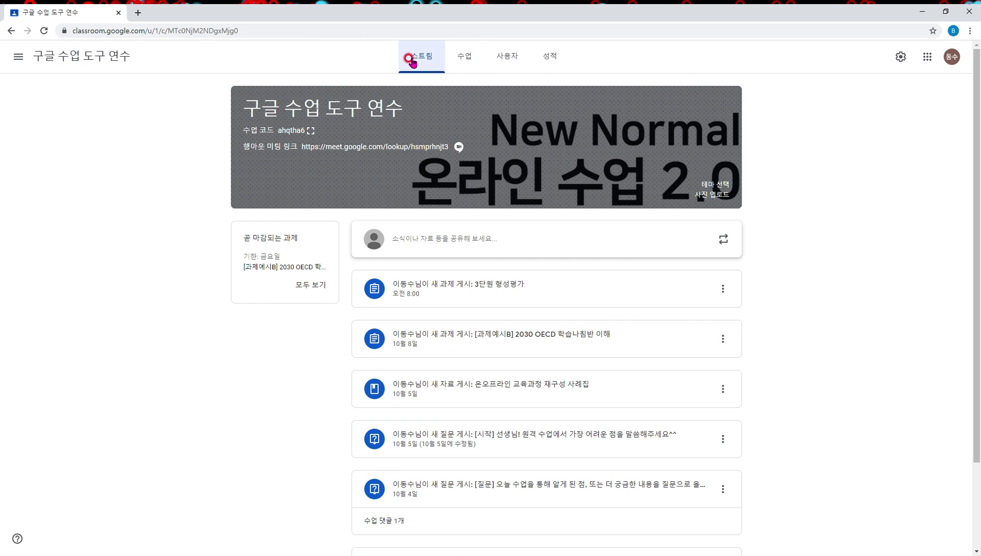
left_click(533, 340)
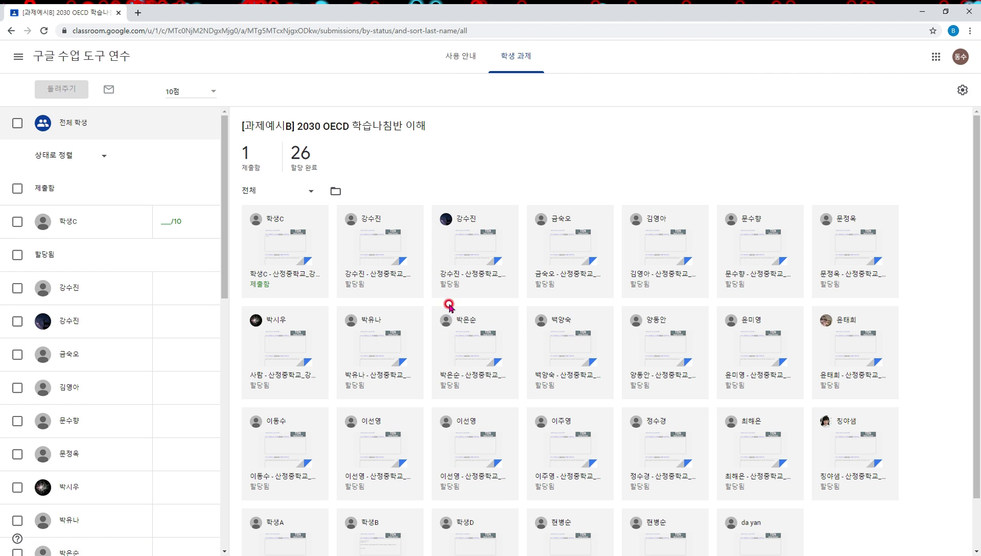
left_click(11, 31)
Step: Expand [과제예시B] on the 수업 page, view its student work and return to the 수업 page
left_click(469, 56)
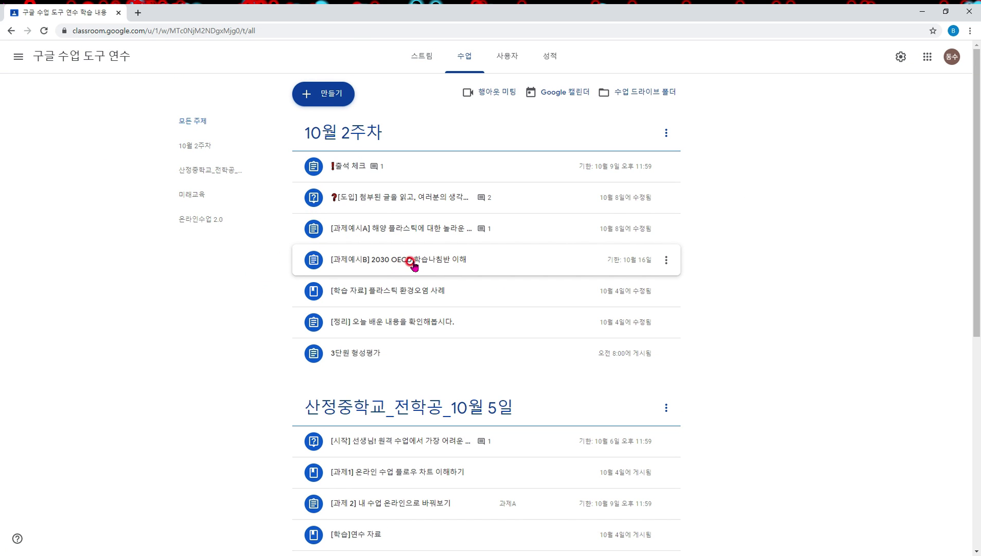
left_click(411, 262)
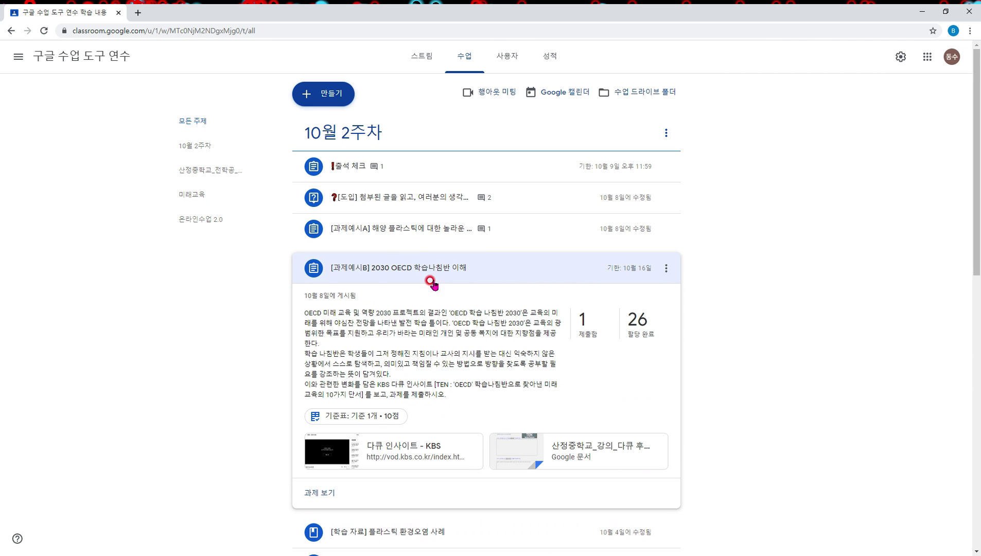
left_click(321, 492)
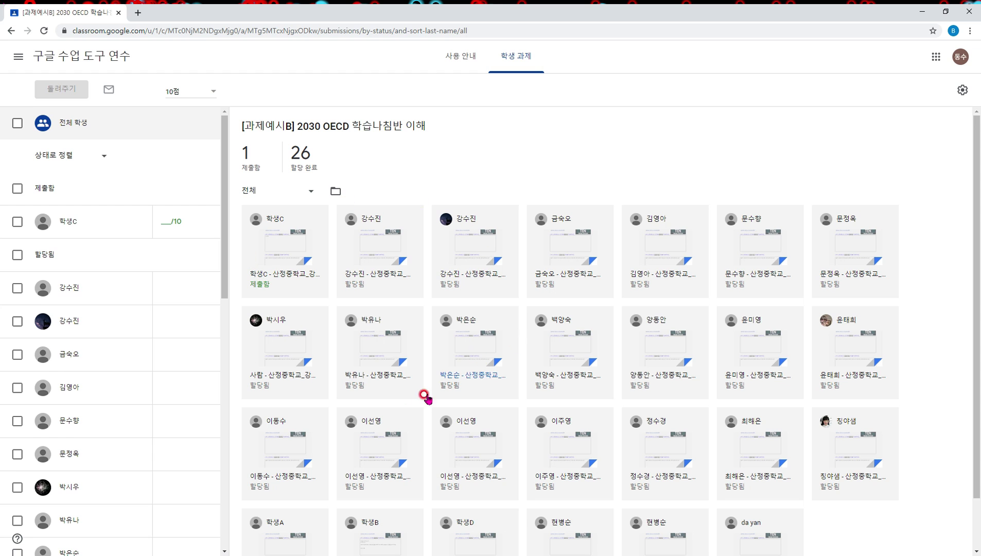
left_click(12, 31)
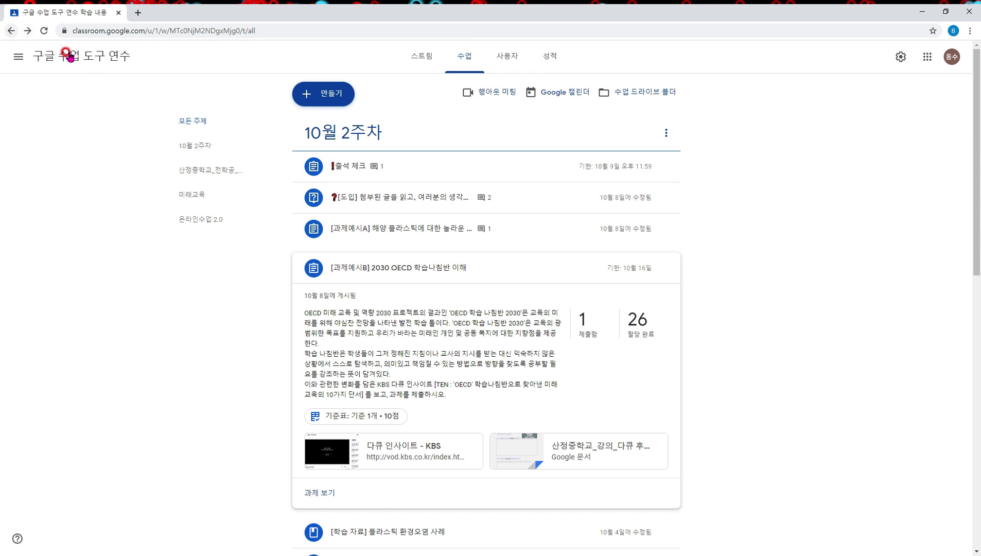
Step: Open 학생B's record from the class's 사용자 list and review the status of each assignment
left_click(511, 63)
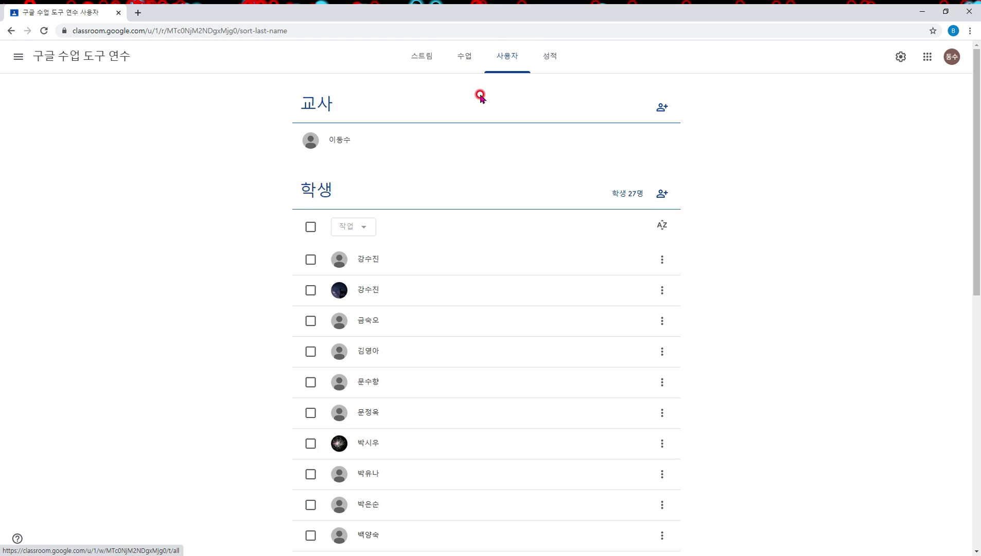
scroll(394, 237, "down", 1)
scroll(394, 237, "down", 10)
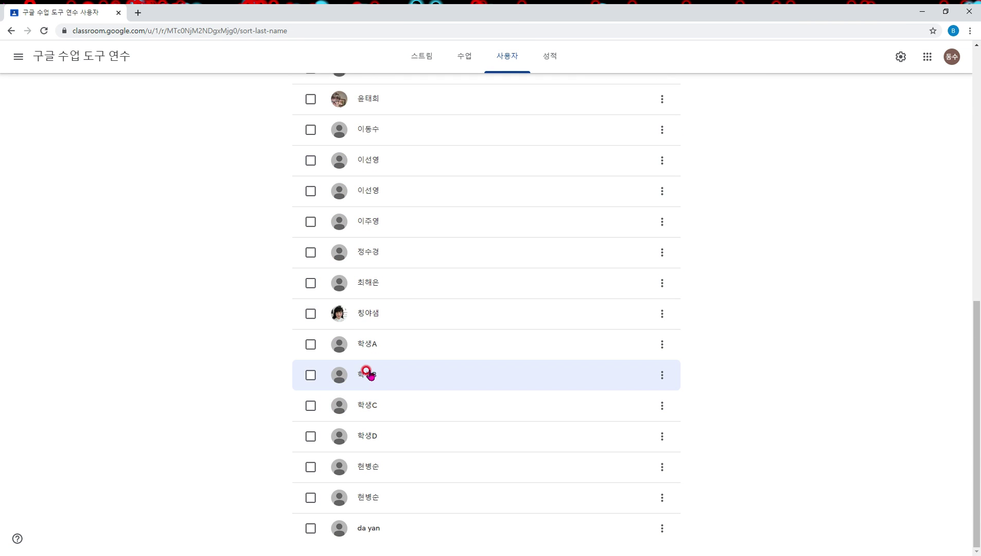
left_click(367, 372)
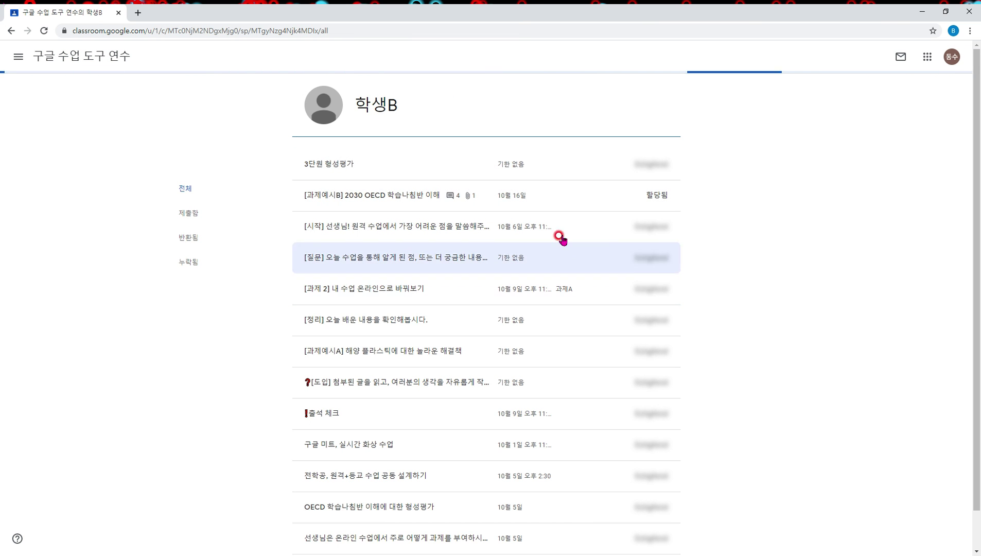
scroll(586, 437, "down", 1)
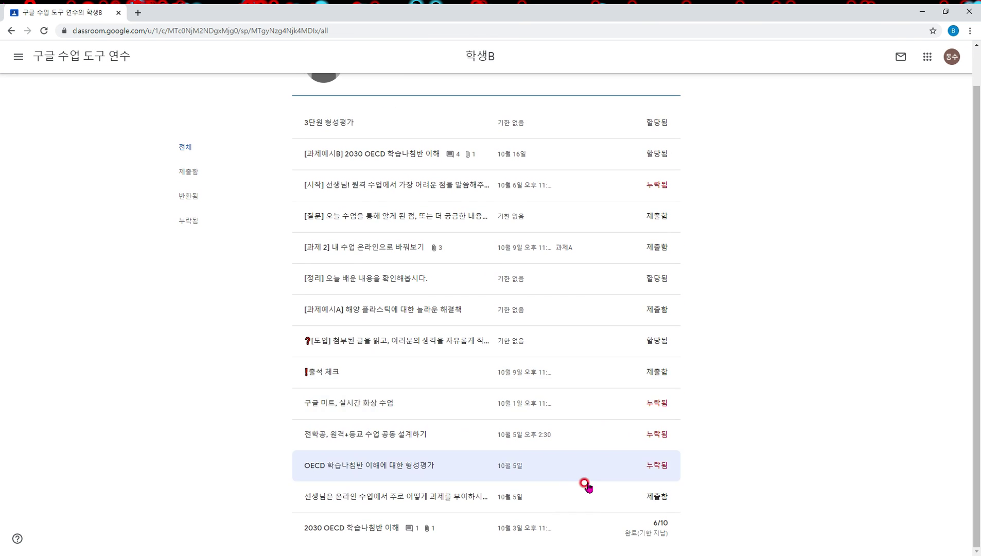
scroll(416, 183, "up", 1)
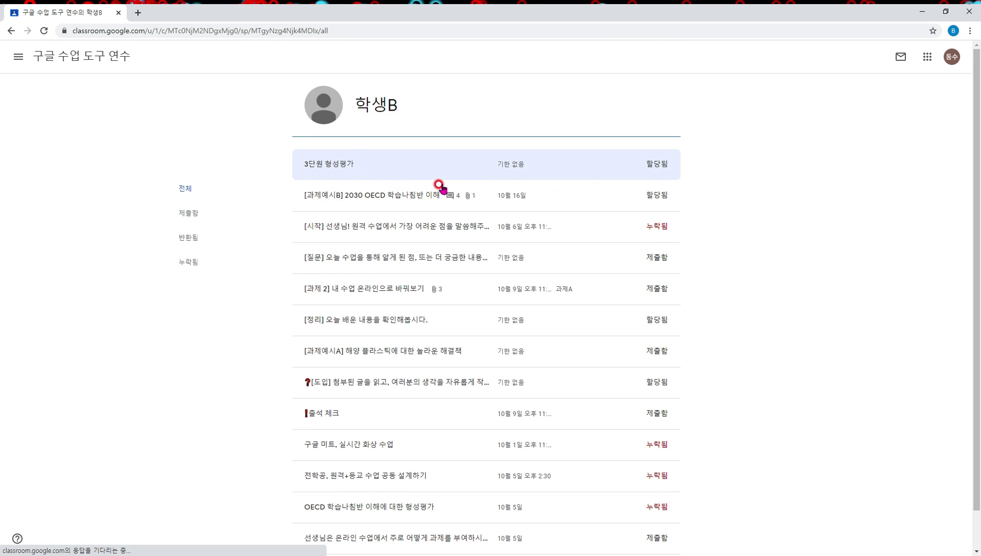
Step: Expand [과제예시B] in 학생B's record, open the attached document for review and close it
left_click(409, 197)
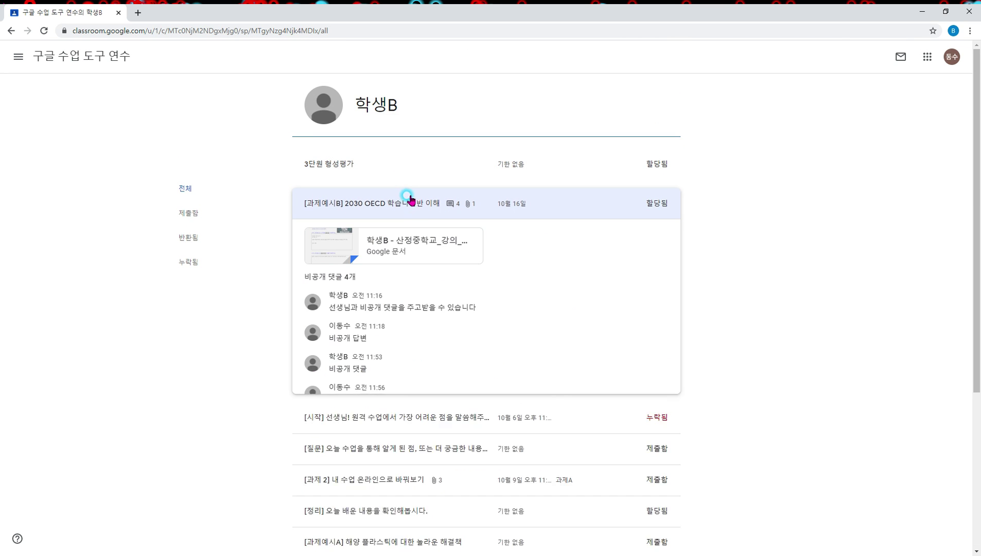
left_click(384, 244)
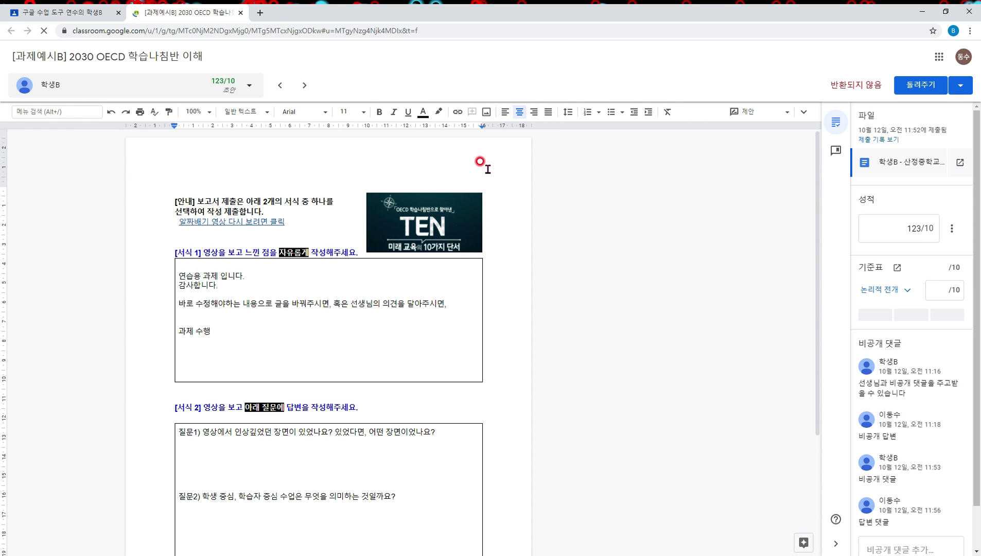
left_click(241, 14)
Step: View the details (세부정보 보기) of 학생B's [과제예시B] work and go back to the 사용자 list
left_click(334, 428)
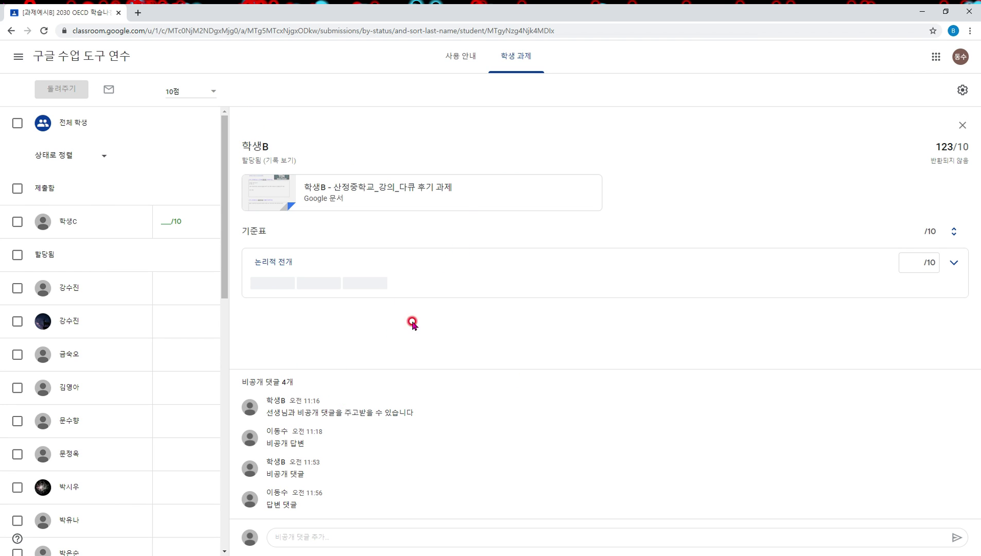
left_click(11, 31)
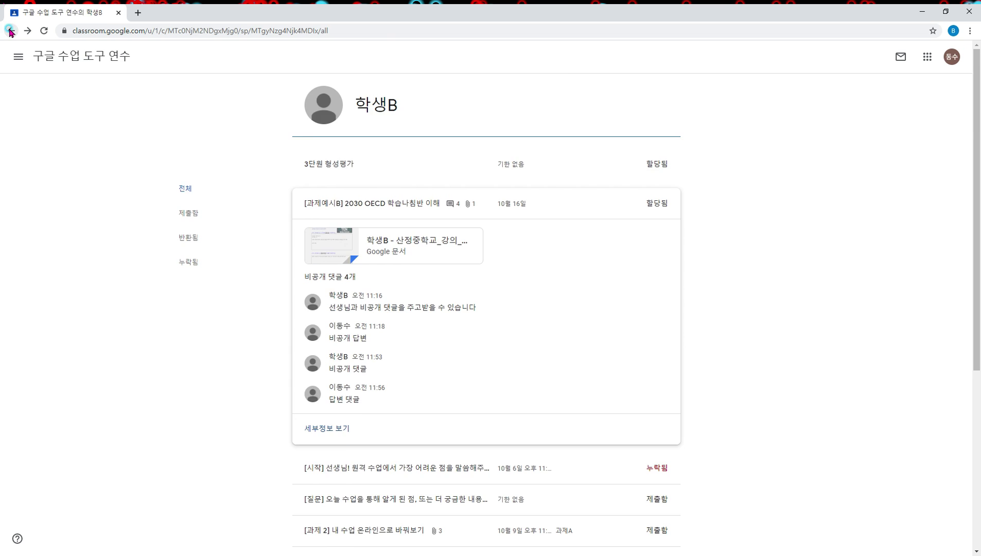
left_click(11, 31)
Step: Open the class's 성적 page and examine the [과제예시B] column, due 10월 16일, down to the last students
left_click(552, 63)
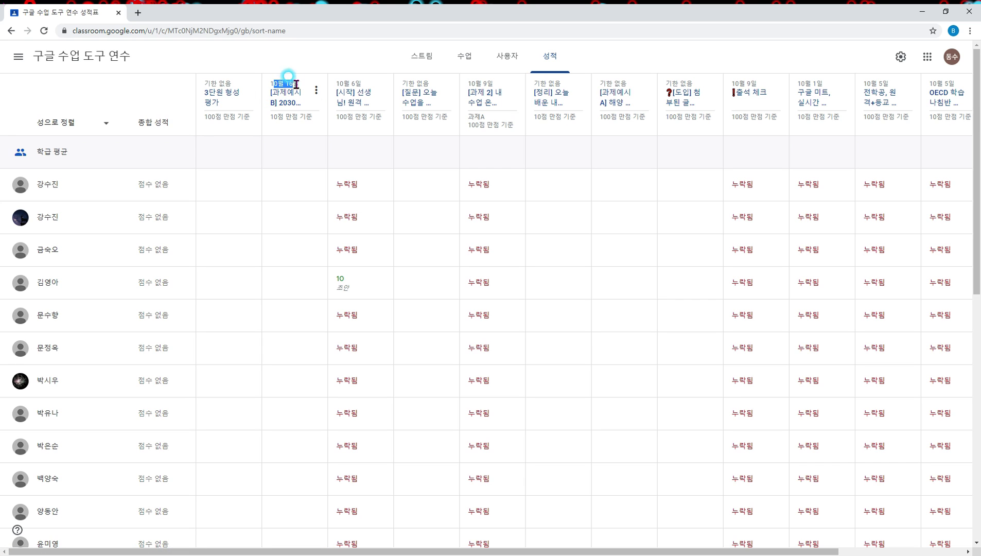
left_click_drag(298, 83, 281, 83)
scroll(286, 198, "down", 12)
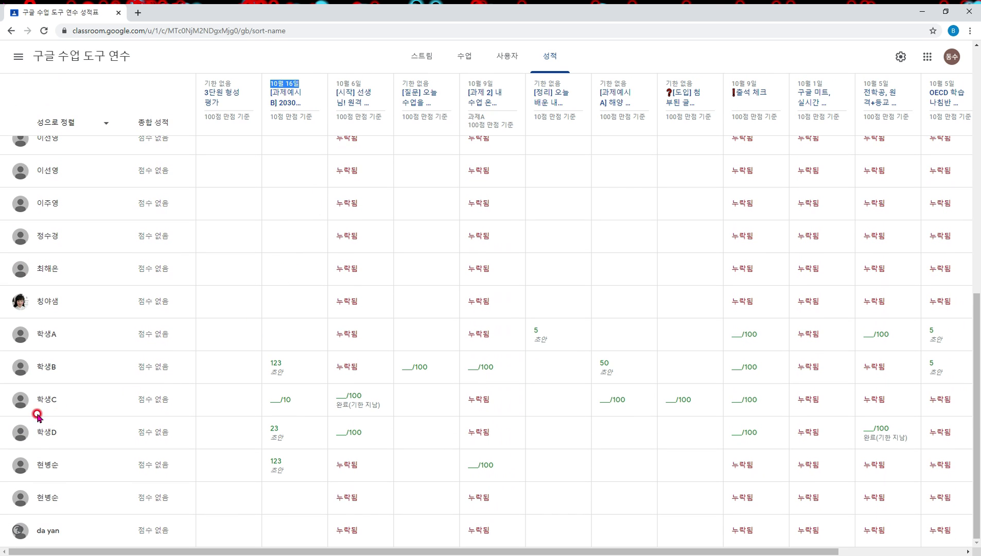
Step: Set 학생B's draft grade for [과제예시B] to 12 in the gradebook
left_click(282, 363)
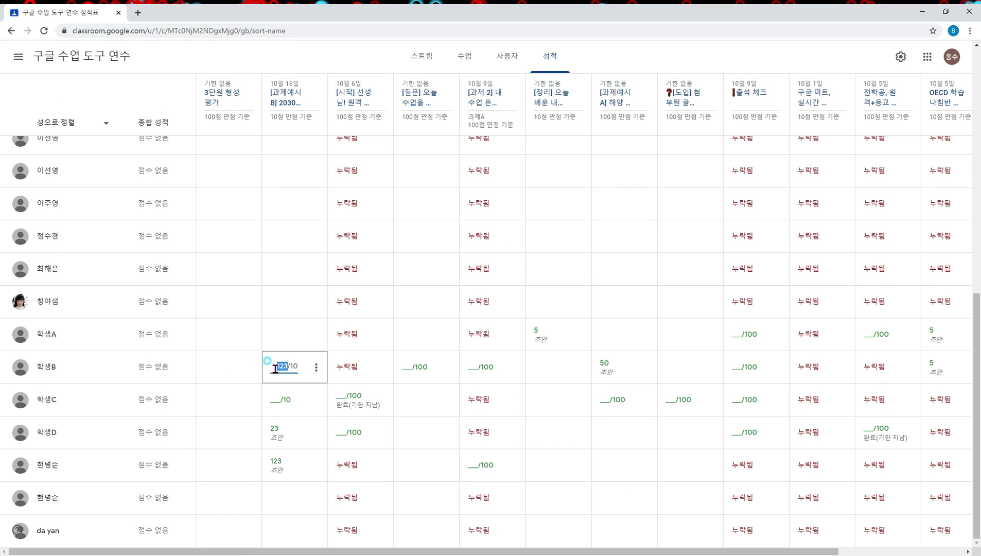
type("12")
key("Return")
Step: Return 학생B's [과제예시B] work from its grade cell with the private comment "비공개 댓글", accepting the return of unsubmitted work
left_click(316, 367)
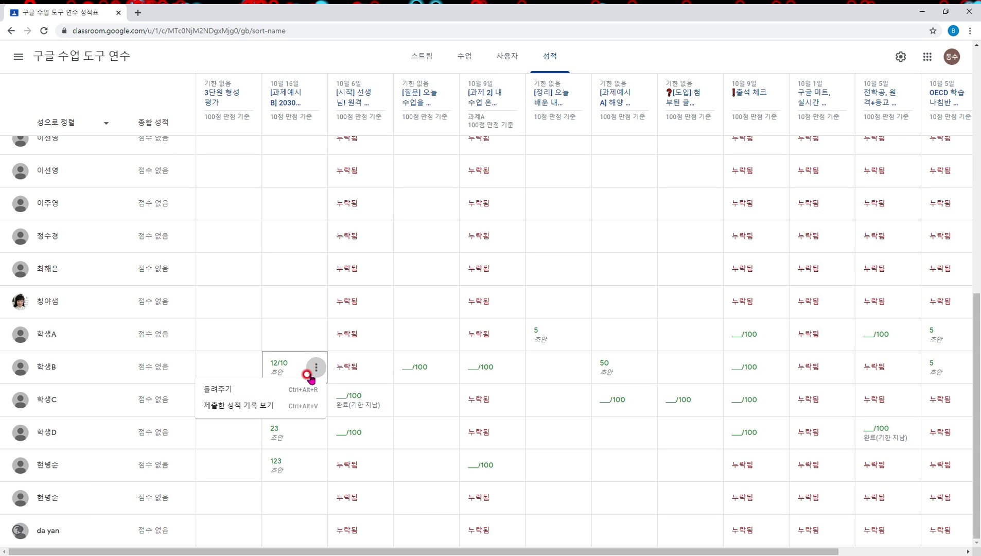
left_click(290, 395)
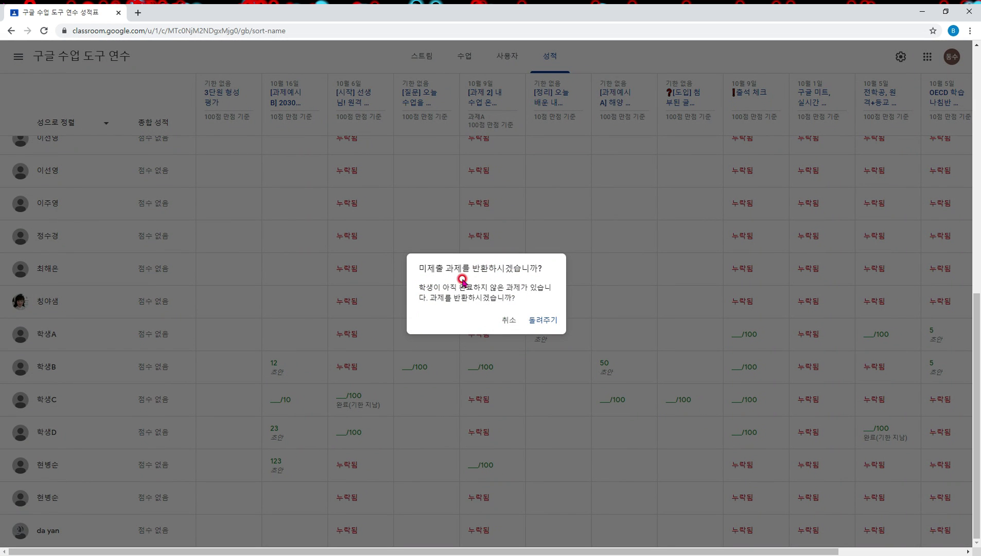
left_click(548, 320)
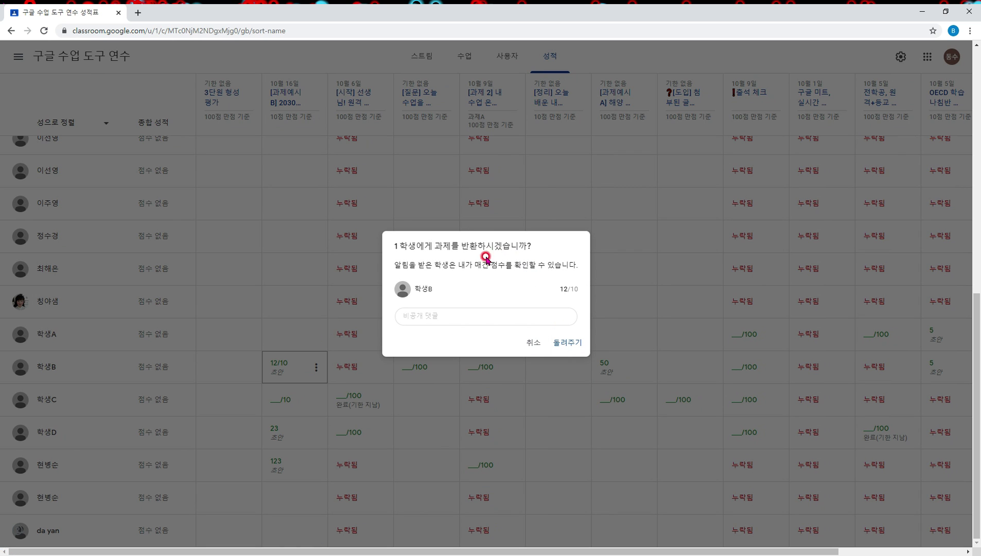
left_click(495, 319)
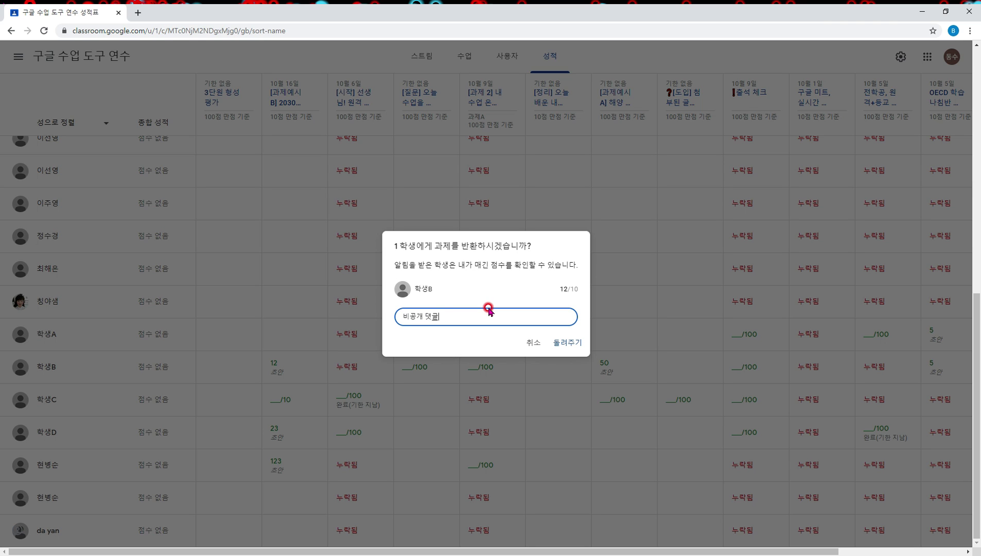
left_click(573, 348)
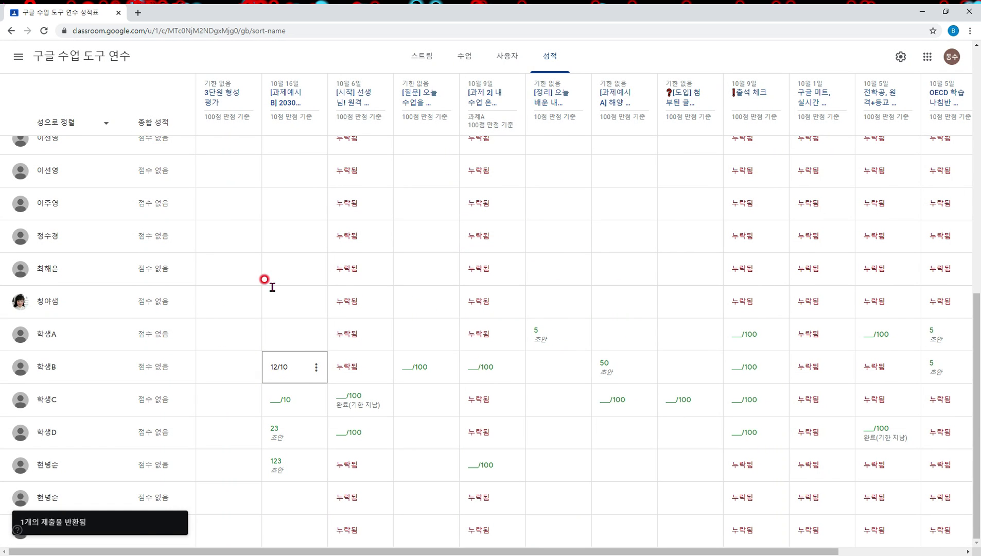
Step: Open the [과제예시B] student work page from its gradebook column heading and go back to the class stream
scroll(264, 282, "up", 10)
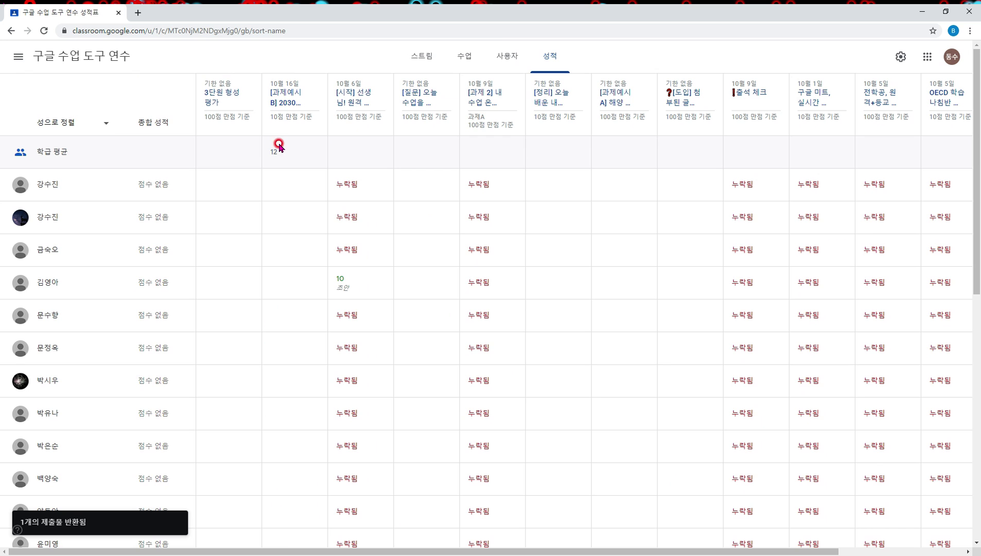
left_click(283, 98)
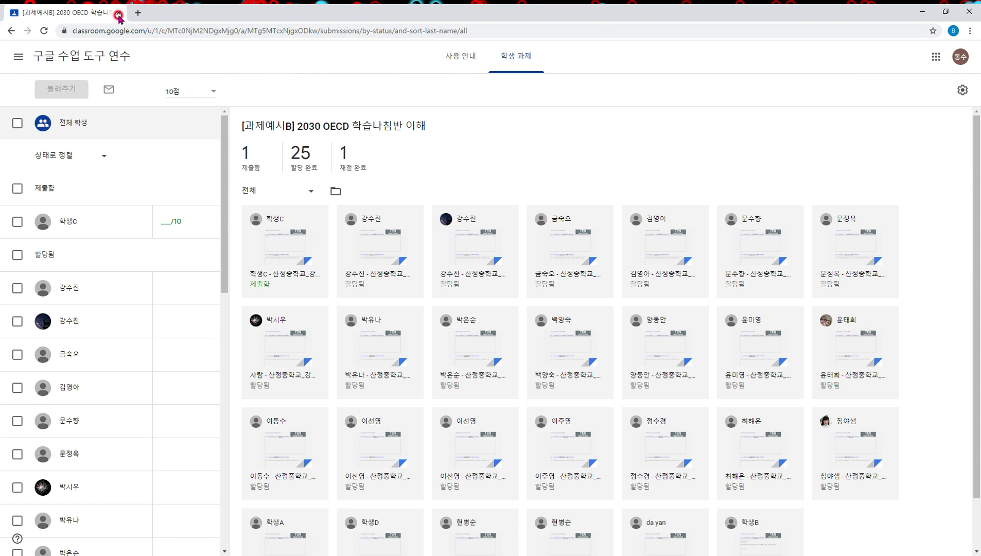
left_click(96, 55)
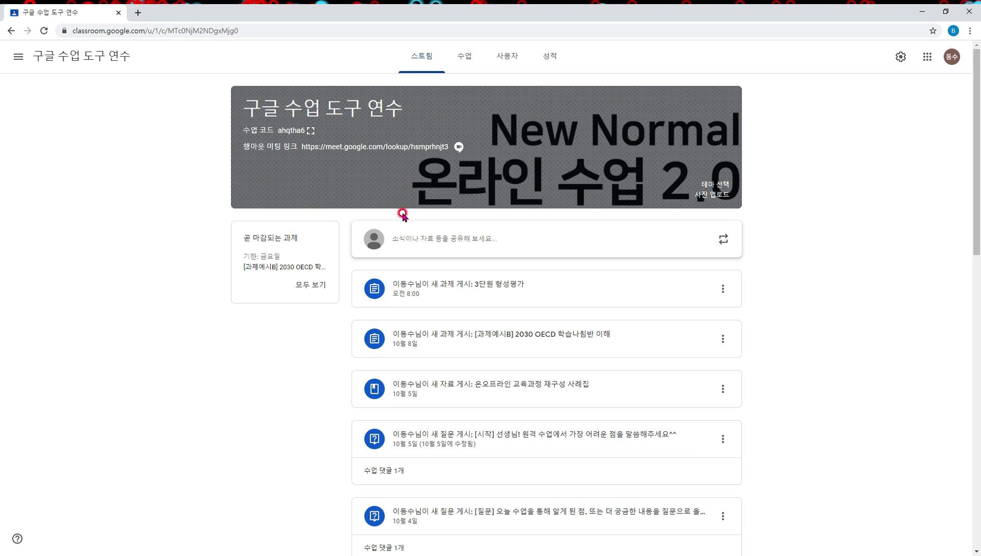
Step: Expand [과제예시B] in the class's 수업 list and open its student work page through 과제 보기
left_click(464, 59)
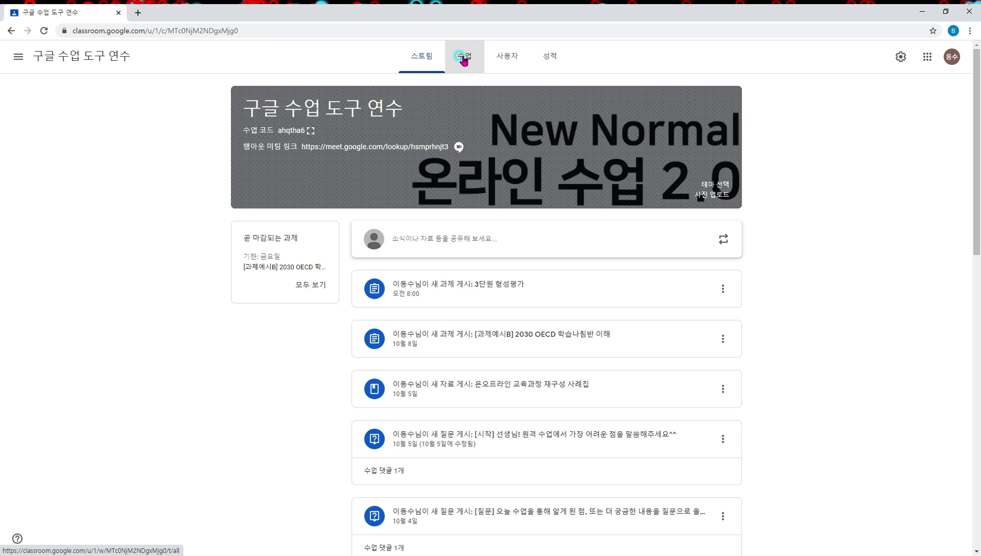
left_click(464, 60)
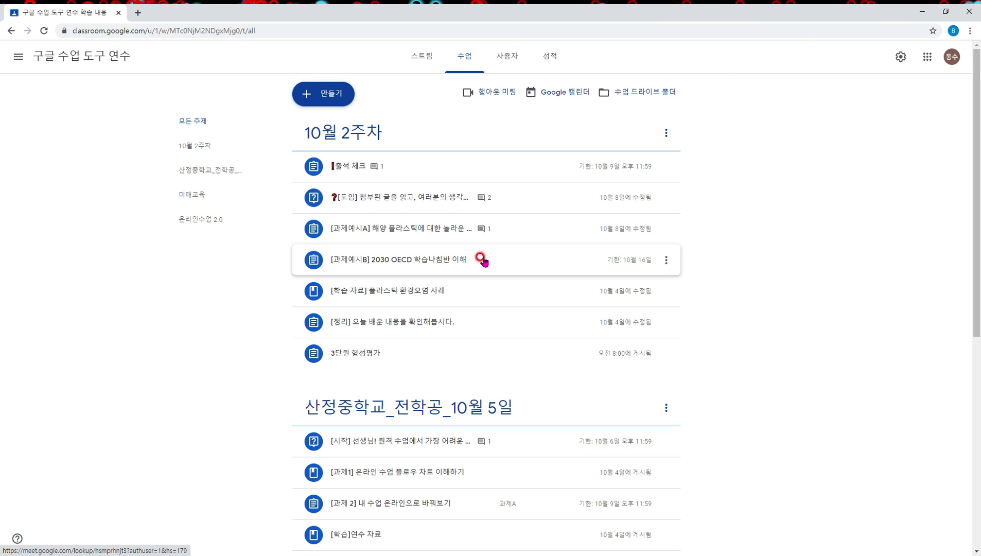
left_click(447, 259)
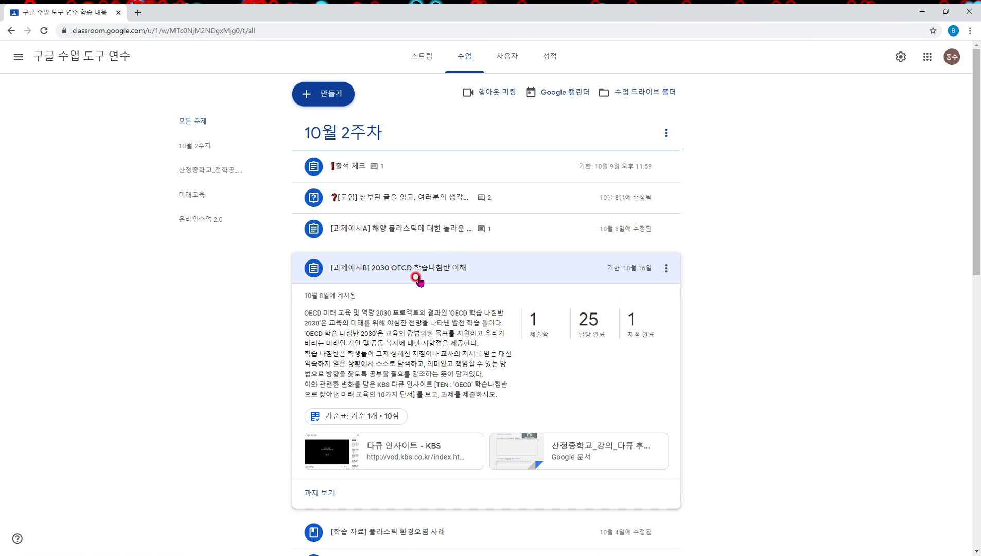
scroll(412, 273, "down", 1)
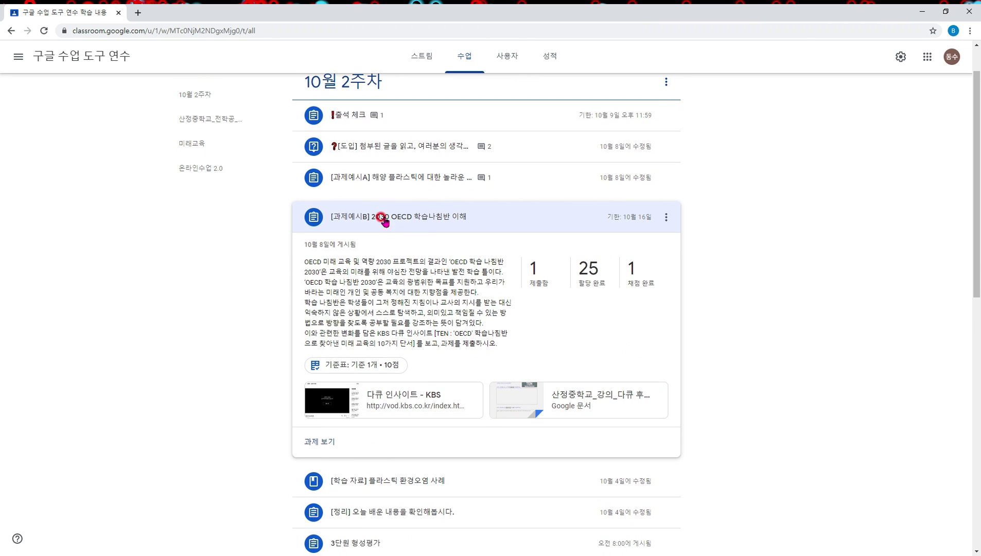
left_click(320, 441)
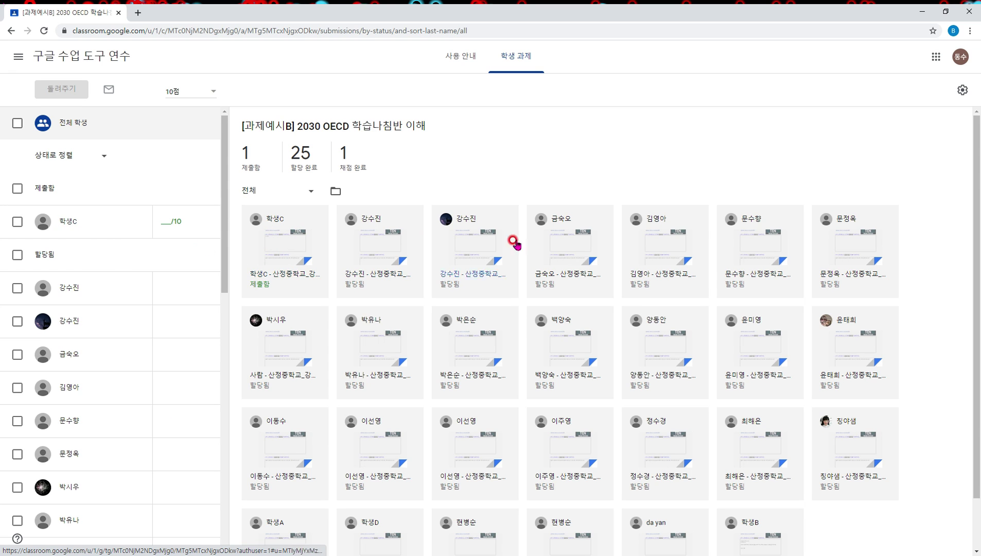
Step: Open 학생C's [과제예시B] submission and step forward through the following students' submissions to the last one
left_click(286, 247)
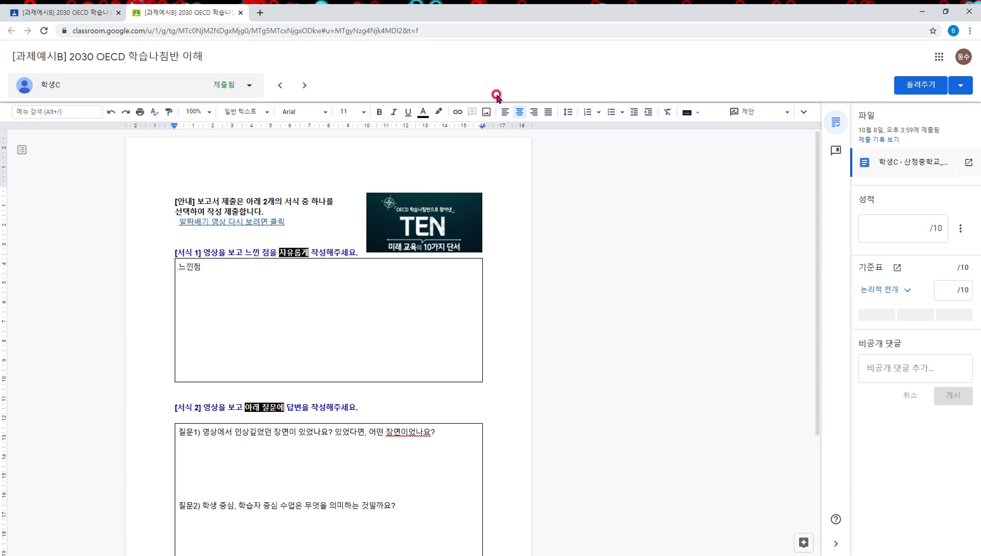
left_click(305, 86)
left_click(304, 86)
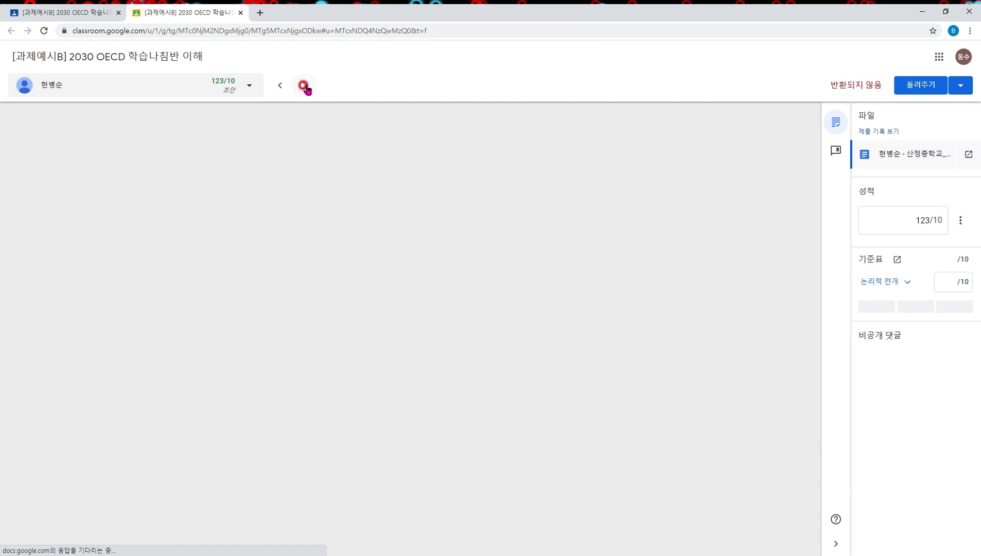
left_click(304, 86)
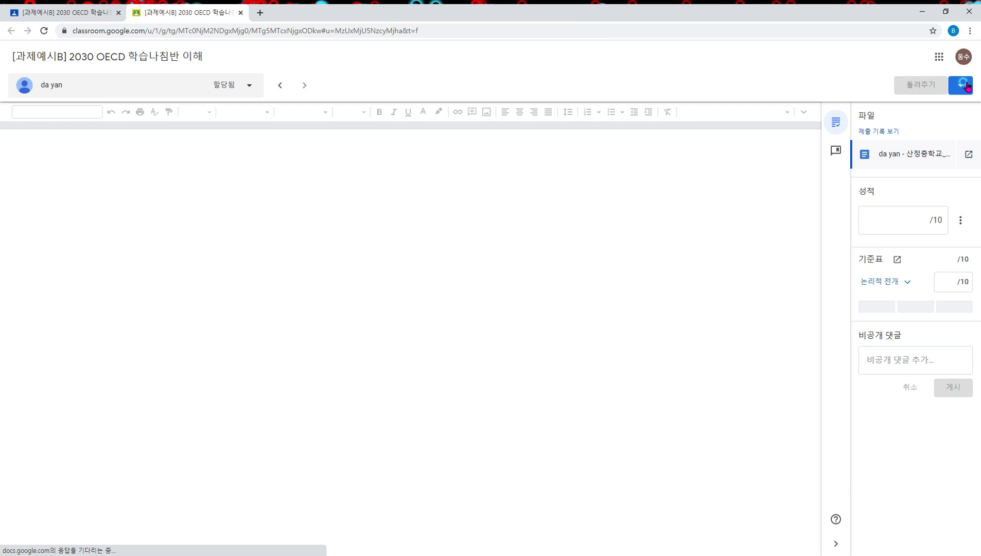
Step: View the student selection for returning several submissions (여러 제출물 반환), cancel it and close the grading view
left_click(966, 86)
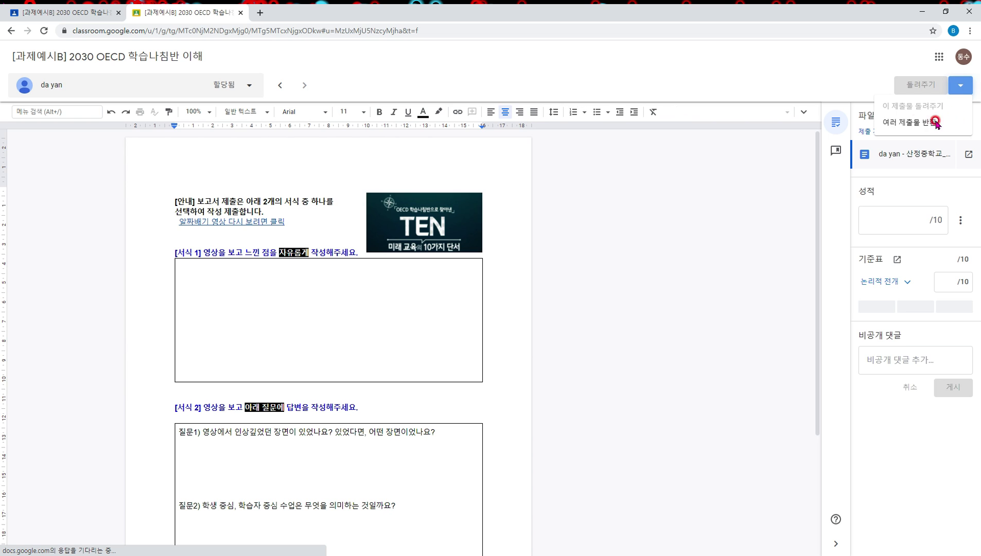
left_click(907, 124)
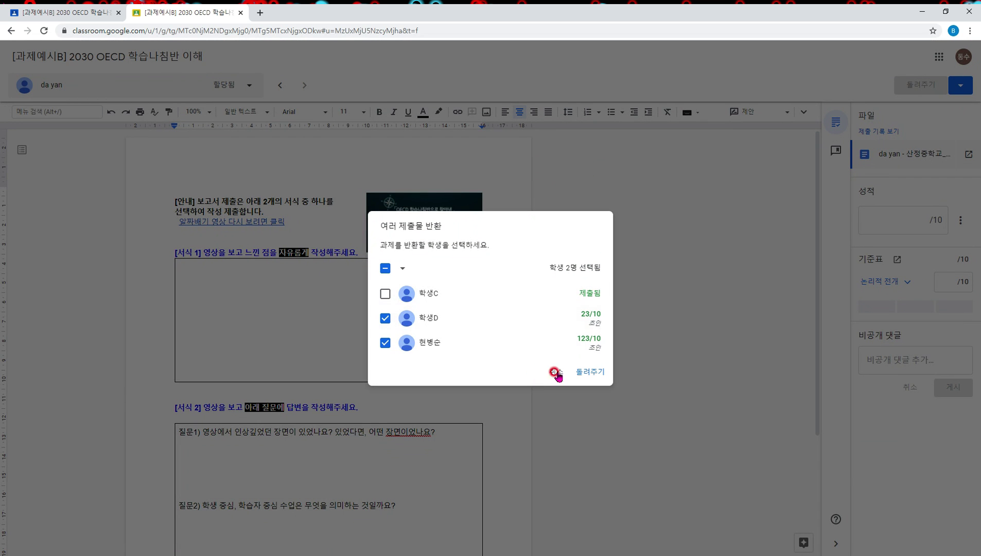
left_click(555, 371)
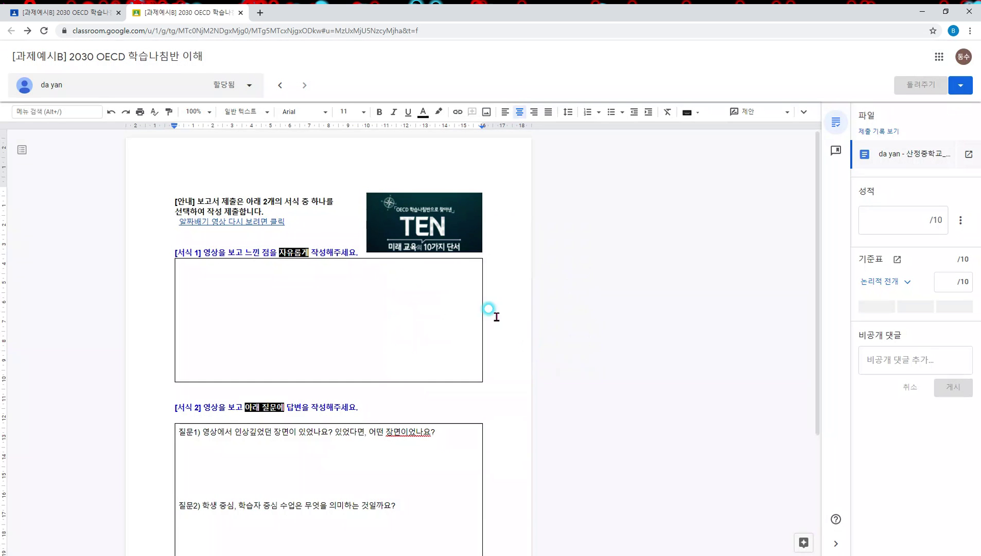
left_click(241, 12)
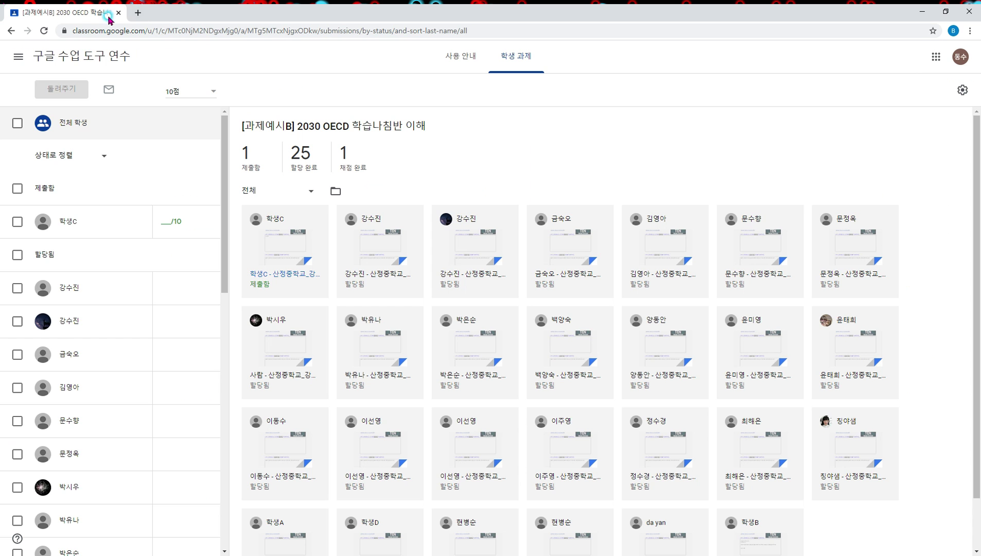
Step: Switch to the student account, enter the class 구글 수업 도구 연수 and open the [과제예시B] assignment from the stream
left_click(112, 30)
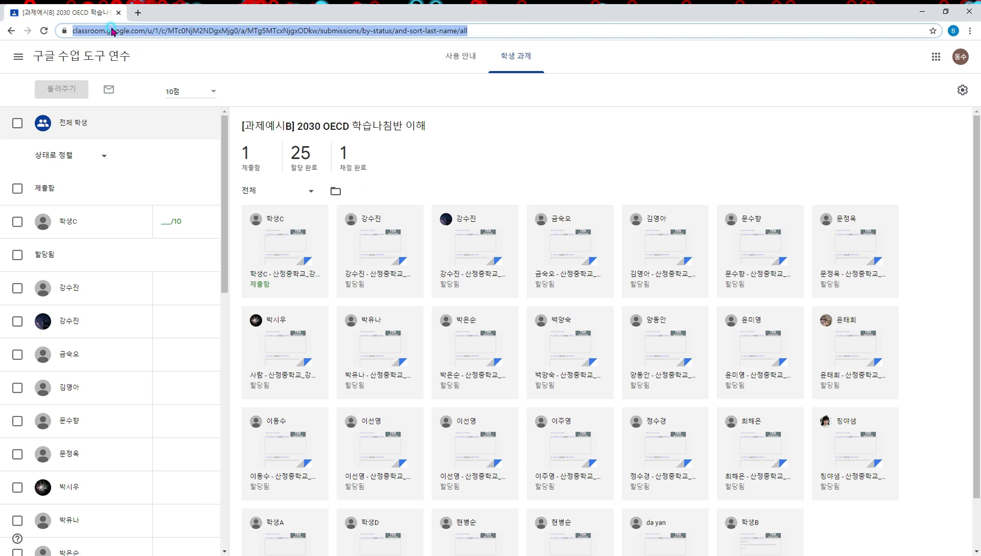
left_click(961, 56)
left_click(878, 221)
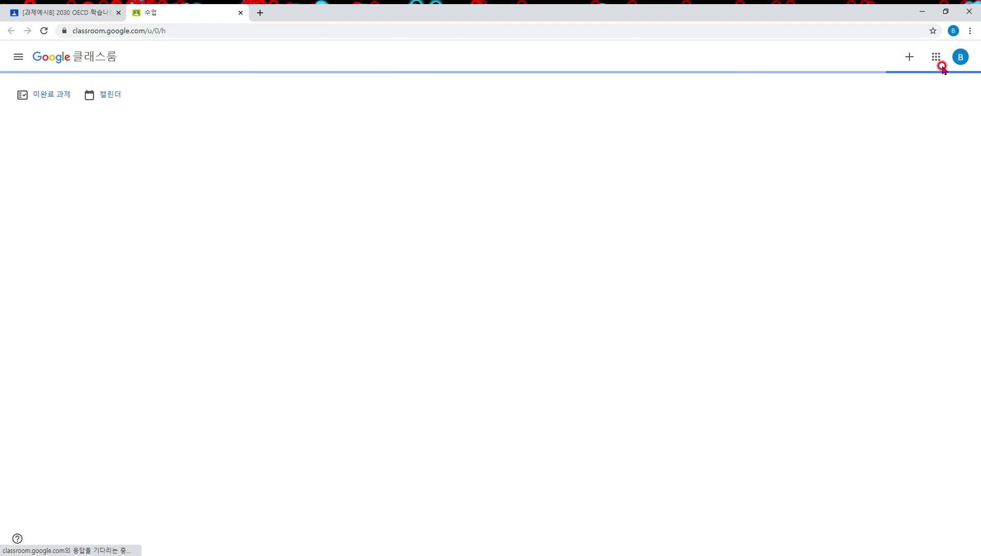
left_click(88, 135)
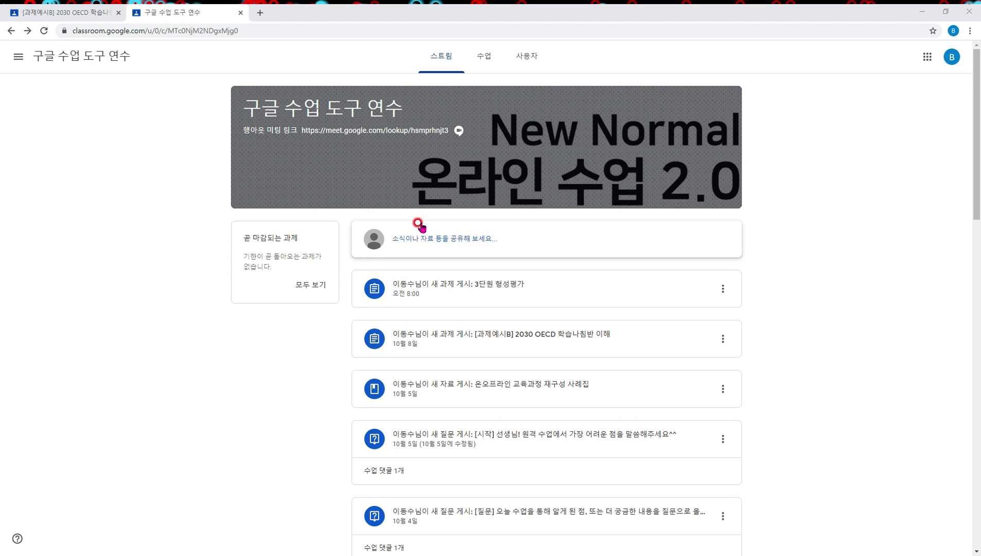
left_click(533, 335)
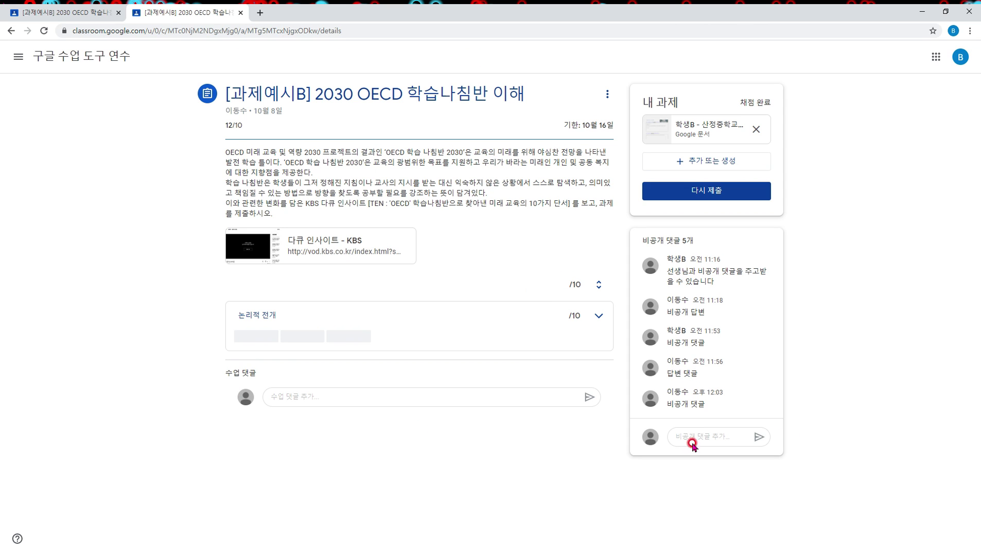
Step: Check the grading status and score of the student's returned [과제예시B] work, then open its attached document and close it
mouse_move(765, 100)
left_mouse_down()
mouse_move(741, 101)
mouse_move(776, 105)
left_mouse_up()
left_click(231, 127)
mouse_move(233, 123)
left_mouse_down()
mouse_move(214, 125)
mouse_move(224, 126)
left_mouse_up()
left_click(243, 125)
left_click(709, 127)
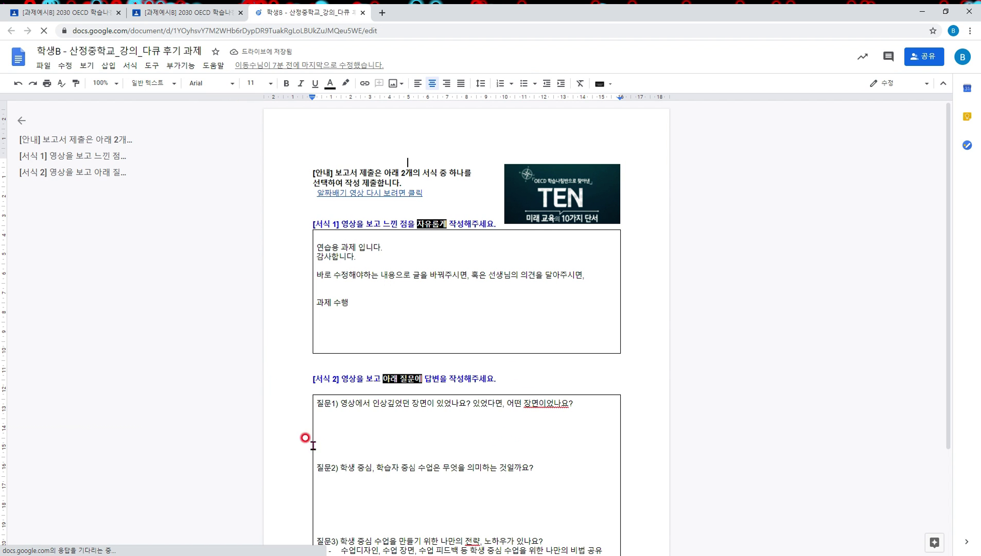
left_click(369, 16)
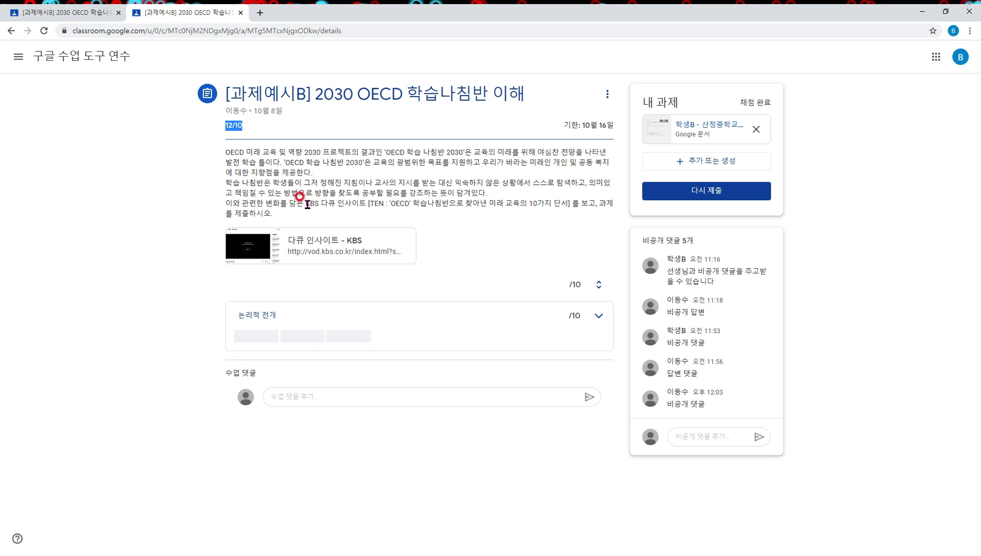
Step: Review all students' [과제예시B] statuses and draft grades in the teacher view, then go back to the student's assignment page
left_click(111, 13)
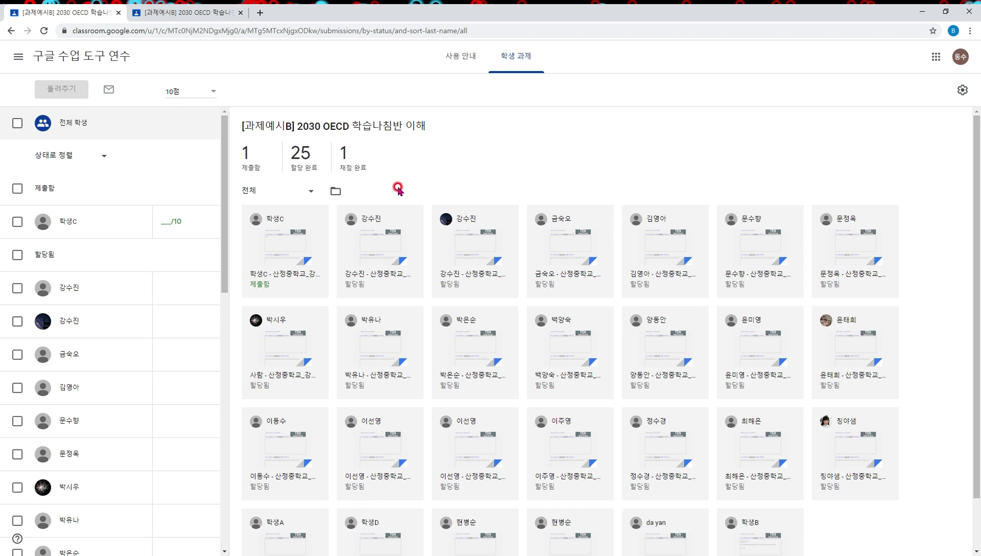
scroll(521, 318, "down", 1)
scroll(138, 252, "down", 1)
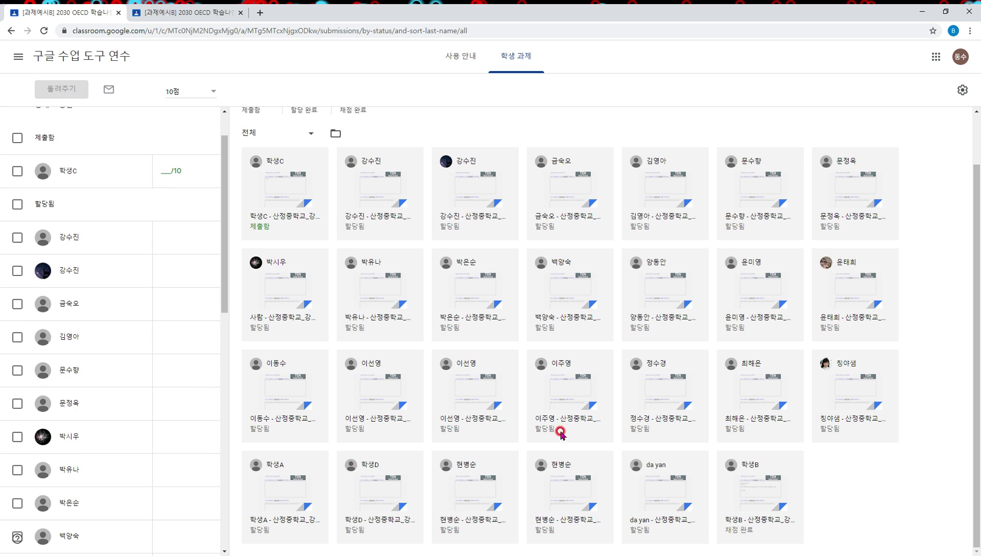
scroll(133, 353, "down", 8)
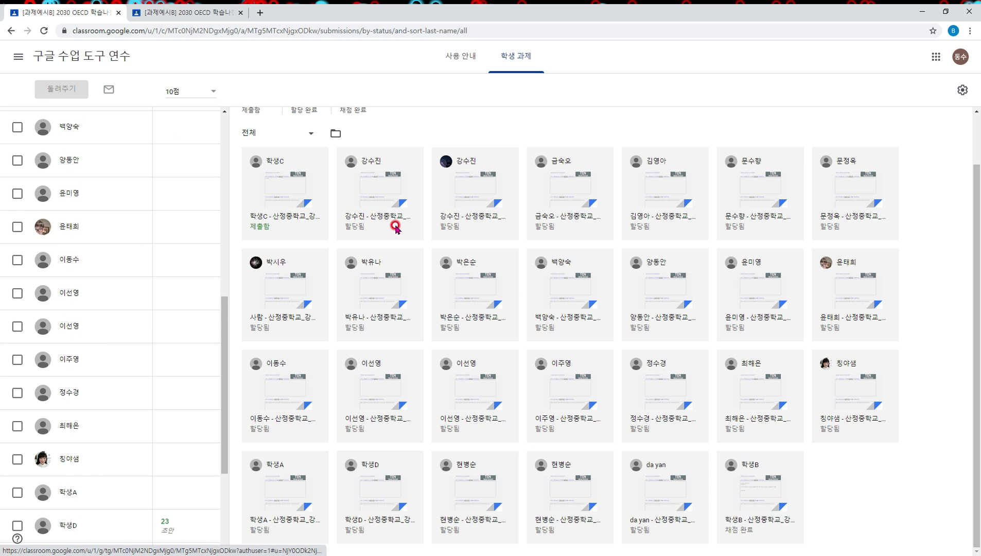
scroll(379, 227, "up", 2)
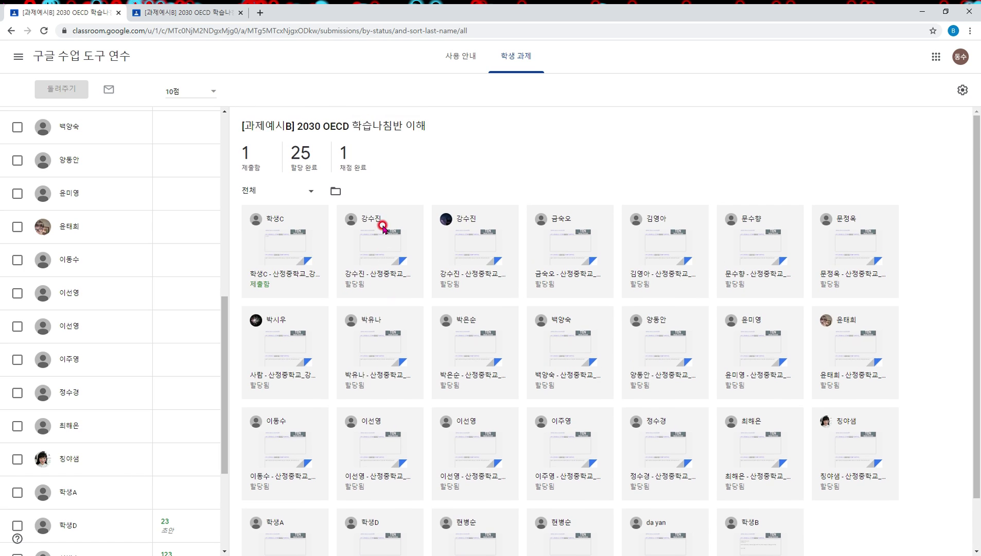
left_click(192, 12)
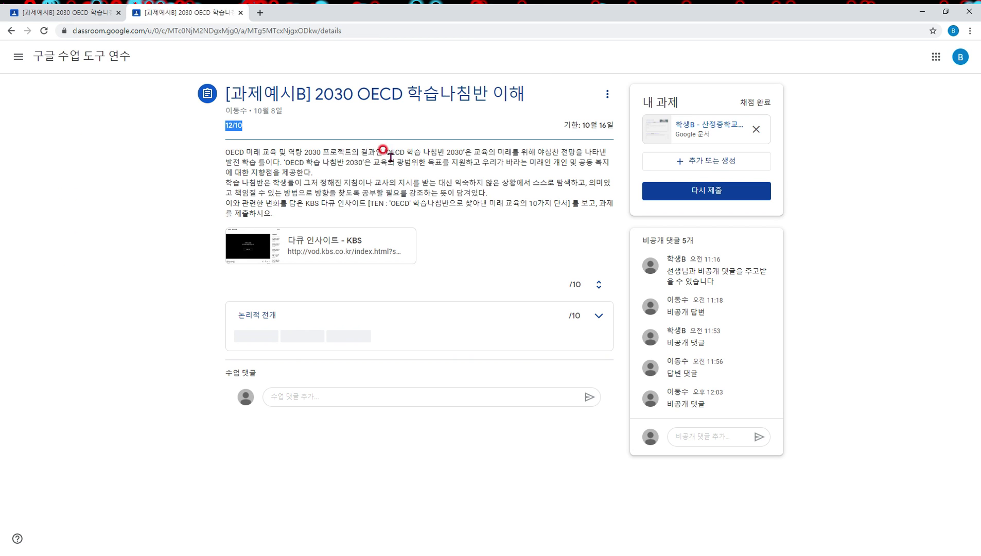